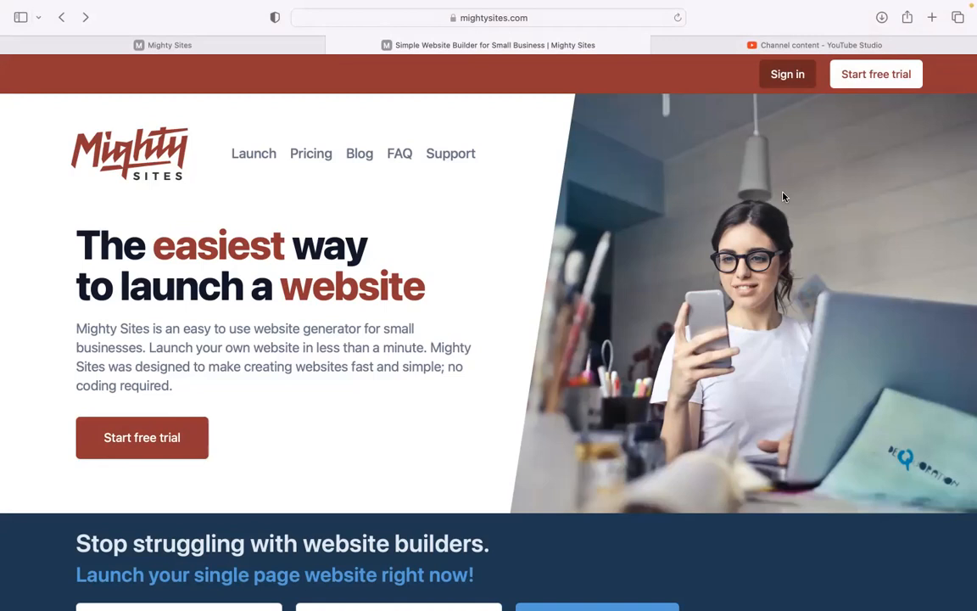
Browse down the page, then switch to Mighty Sites' template picker
{"action": "scroll", "coordinate": [784, 196], "scroll_direction": "down", "scroll_amount": 1}
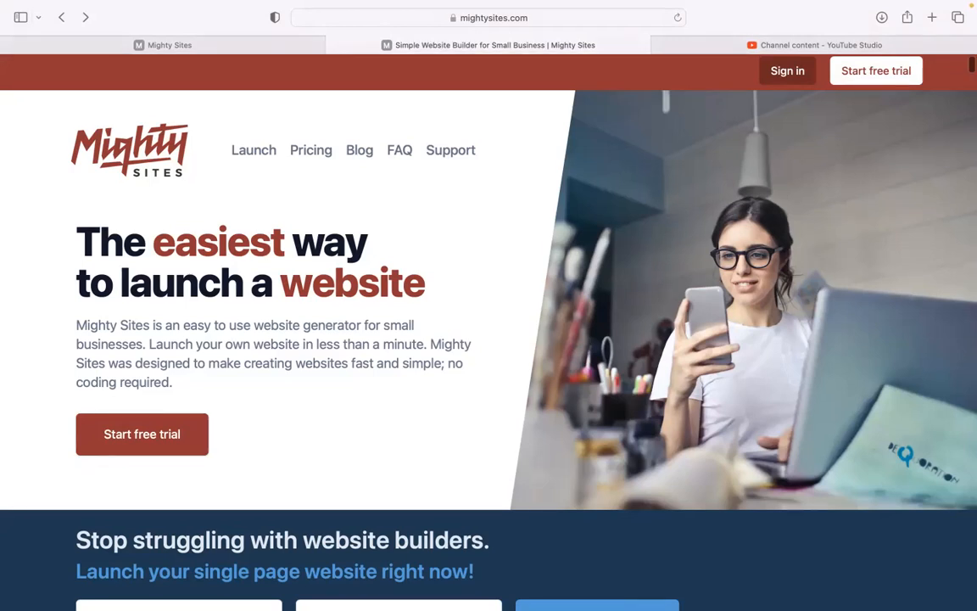
{"action": "scroll", "coordinate": [488, 323], "scroll_direction": "down", "scroll_amount": 2}
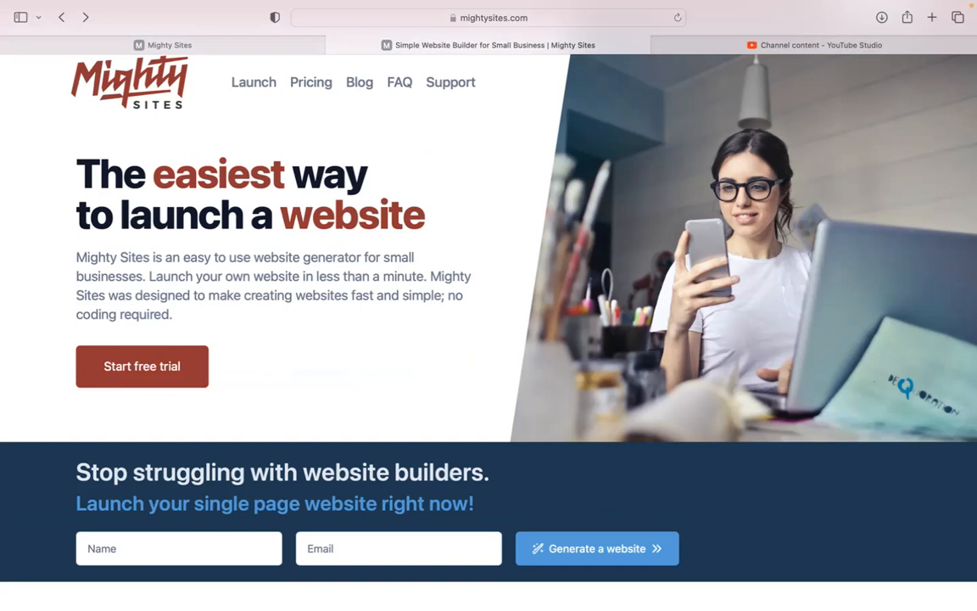
{"action": "scroll", "coordinate": [489, 322], "scroll_direction": "down", "scroll_amount": 10}
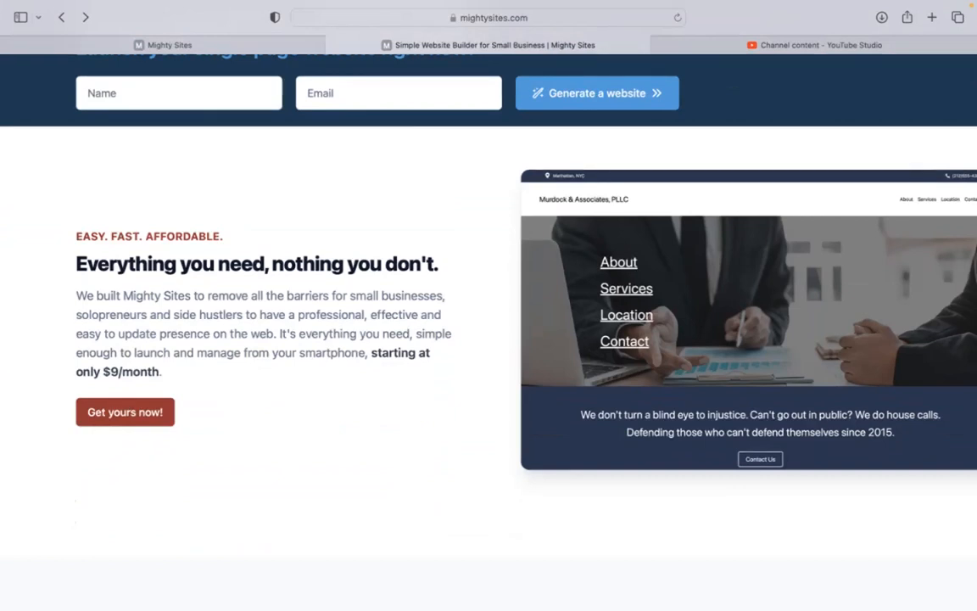
{"action": "scroll", "coordinate": [489, 323], "scroll_direction": "down", "scroll_amount": 1}
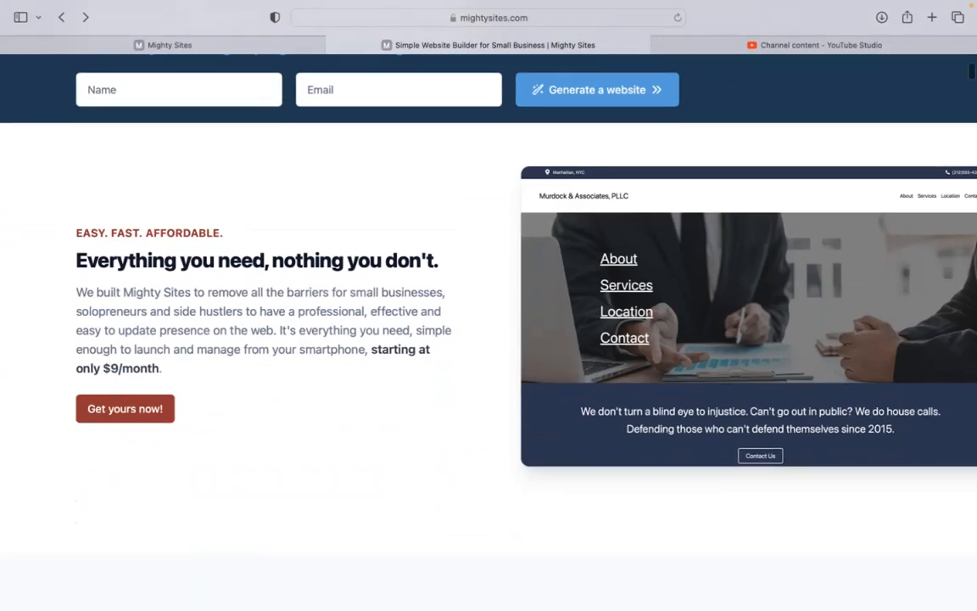
{"action": "scroll", "coordinate": [488, 322], "scroll_direction": "down", "scroll_amount": 5}
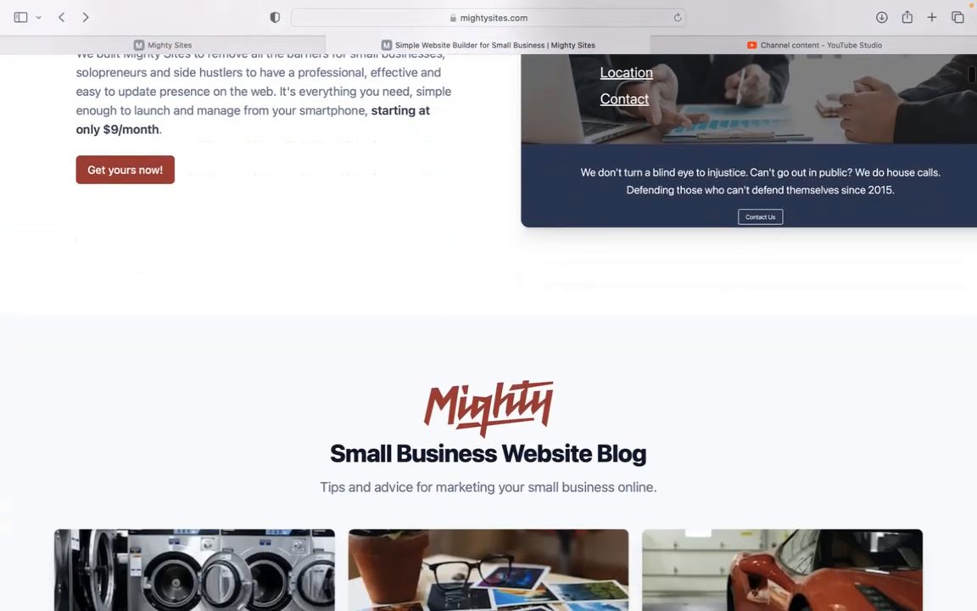
{"action": "scroll", "coordinate": [489, 322], "scroll_direction": "down", "scroll_amount": 2}
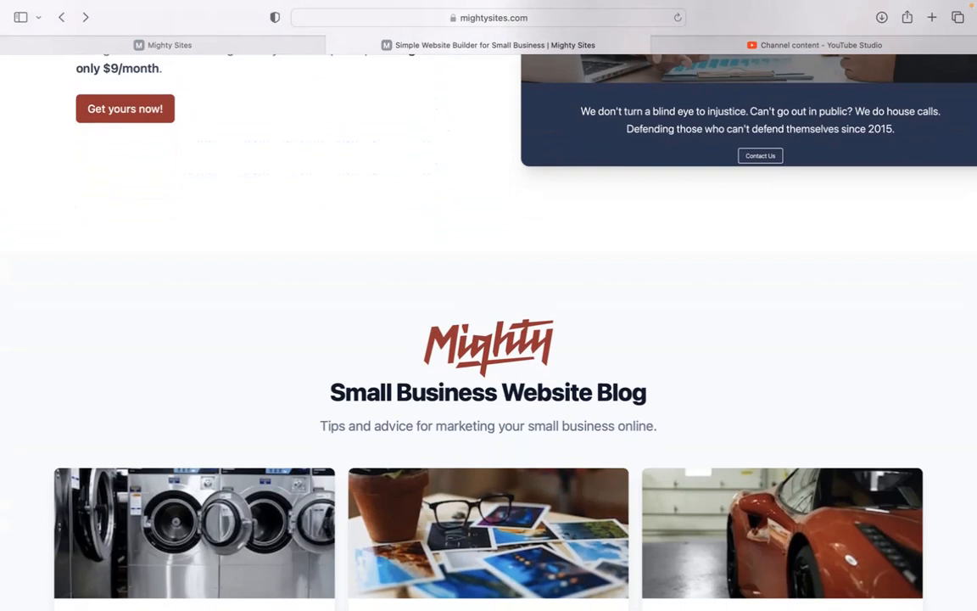
{"action": "scroll", "coordinate": [488, 322], "scroll_direction": "down", "scroll_amount": 4}
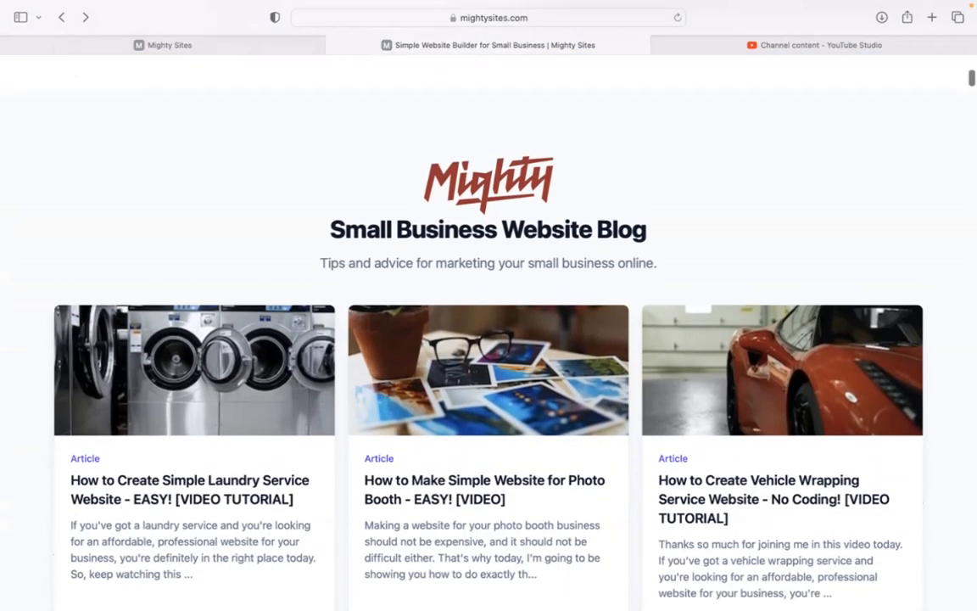
{"action": "scroll", "coordinate": [489, 323], "scroll_direction": "down", "scroll_amount": 10}
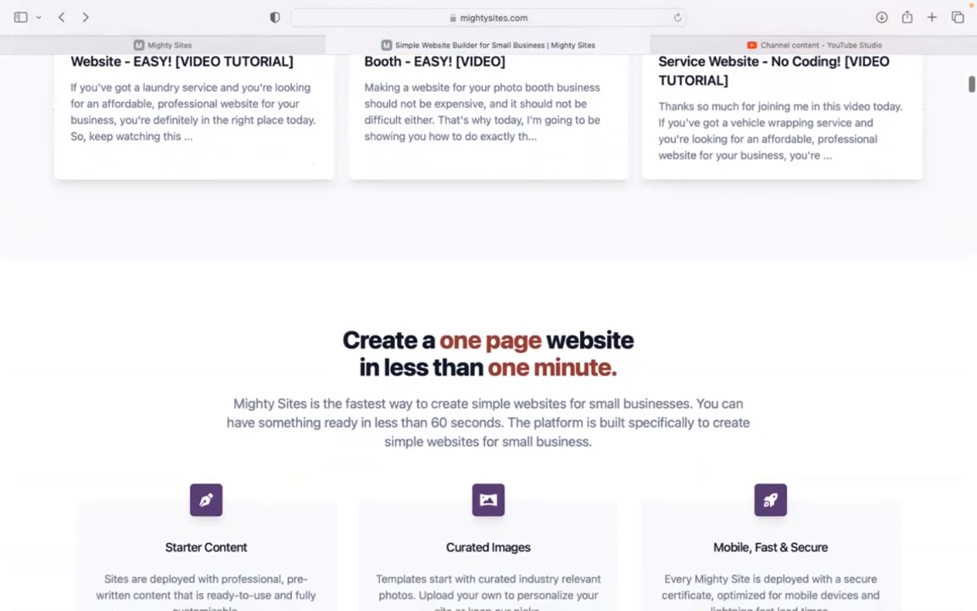
{"action": "scroll", "coordinate": [489, 322], "scroll_direction": "down", "scroll_amount": 2}
{"action": "scroll", "coordinate": [489, 323], "scroll_direction": "down", "scroll_amount": 1}
{"action": "scroll", "coordinate": [489, 322], "scroll_direction": "down", "scroll_amount": 5}
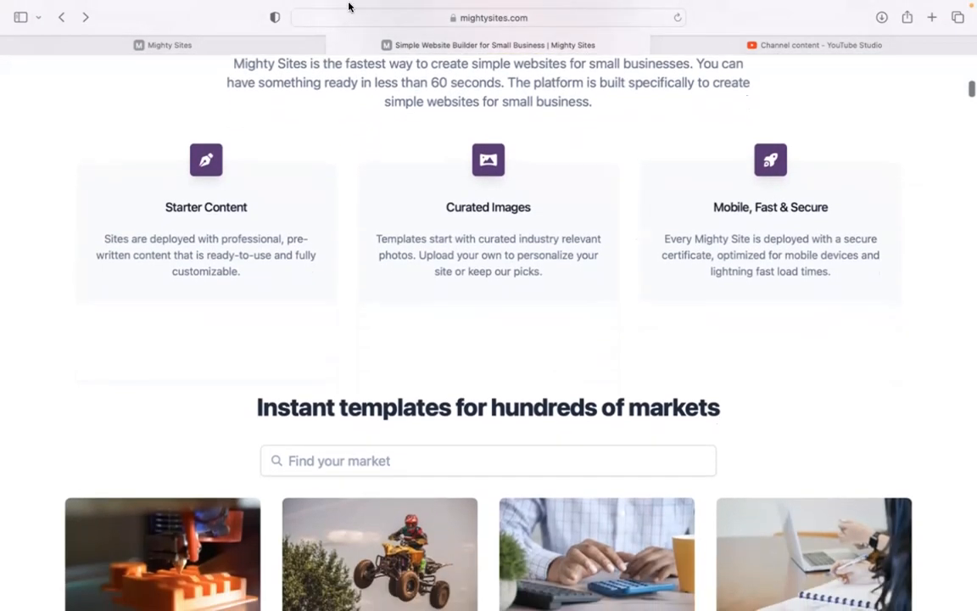
{"action": "left_click", "coordinate": [239, 46]}
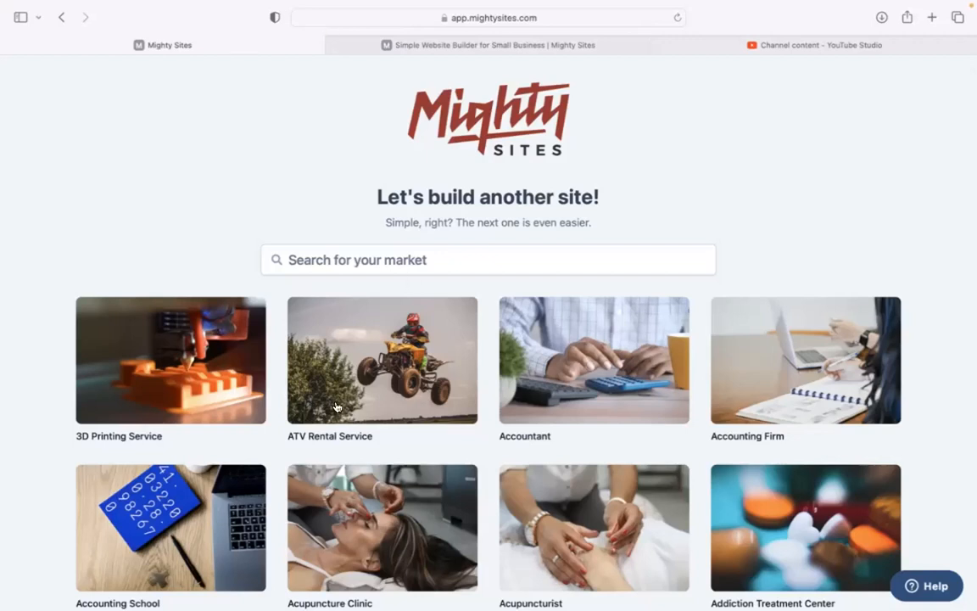
Search markets for 'trophy', choose Trophy Shop, and enter company name 'Golden trophies'
{"action": "scroll", "coordinate": [272, 182], "scroll_direction": "down", "scroll_amount": 3}
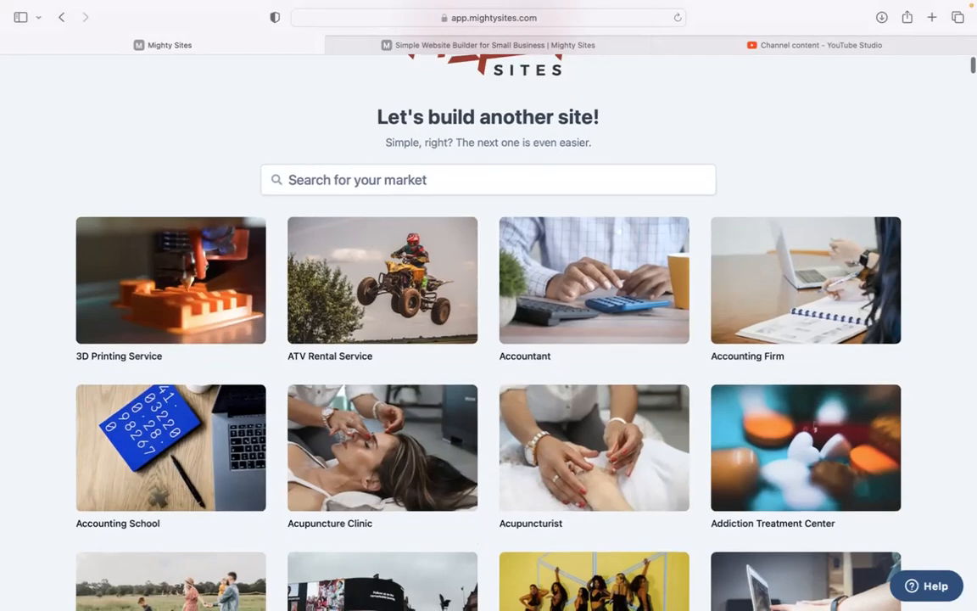
{"action": "scroll", "coordinate": [489, 340], "scroll_direction": "down", "scroll_amount": 5}
{"action": "scroll", "coordinate": [488, 340], "scroll_direction": "down", "scroll_amount": 10}
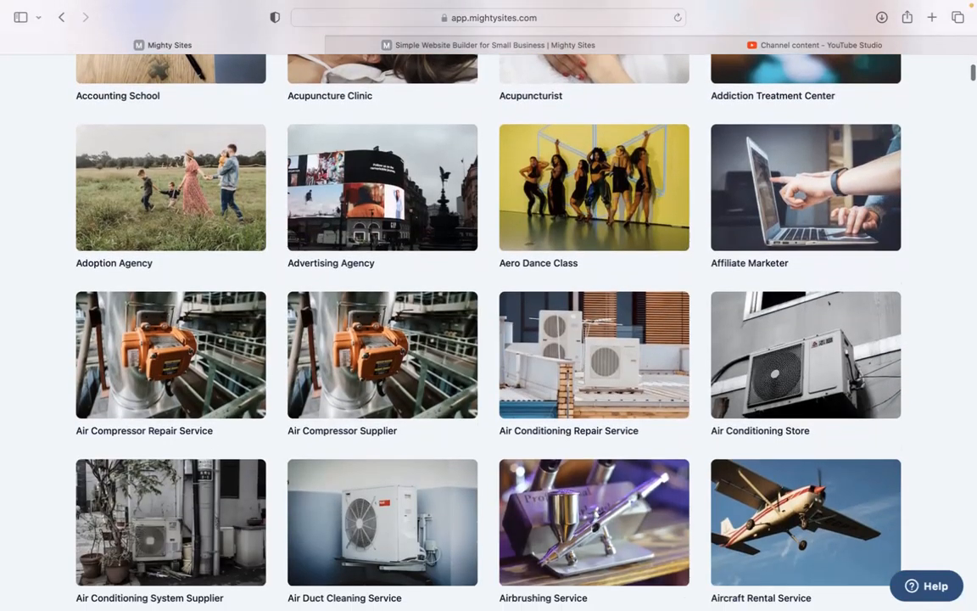
{"action": "scroll", "coordinate": [488, 339], "scroll_direction": "down", "scroll_amount": 14}
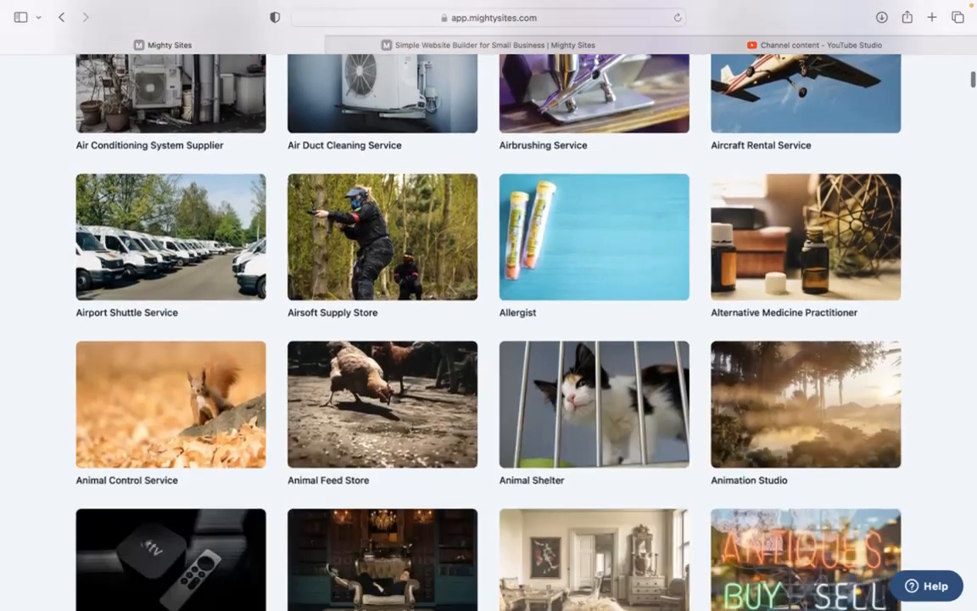
{"action": "scroll", "coordinate": [489, 340], "scroll_direction": "down", "scroll_amount": 4}
{"action": "scroll", "coordinate": [489, 339], "scroll_direction": "up", "scroll_amount": 18}
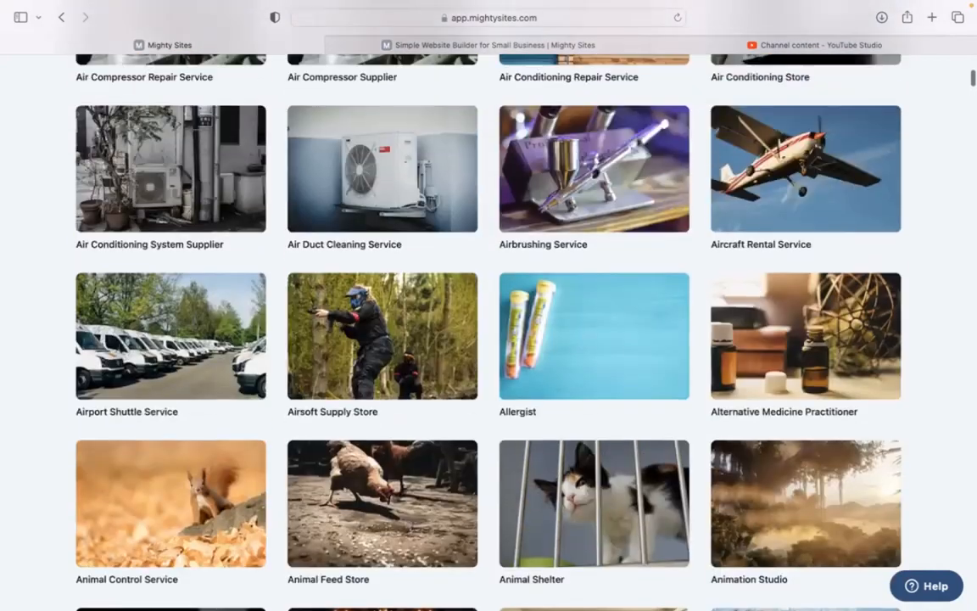
{"action": "scroll", "coordinate": [489, 339], "scroll_direction": "up", "scroll_amount": 16}
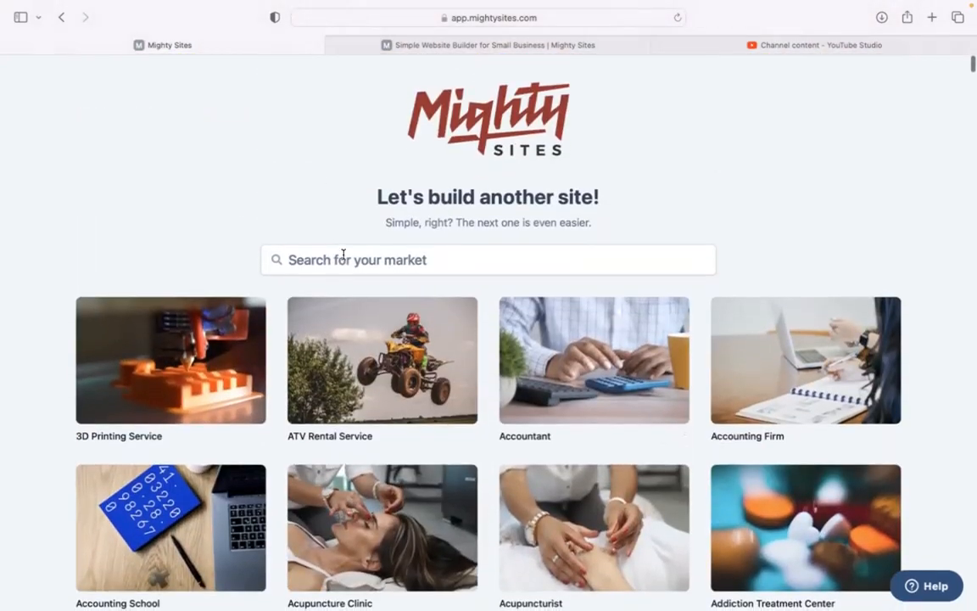
{"action": "left_click", "coordinate": [345, 258]}
{"action": "type", "text": "trophy"}
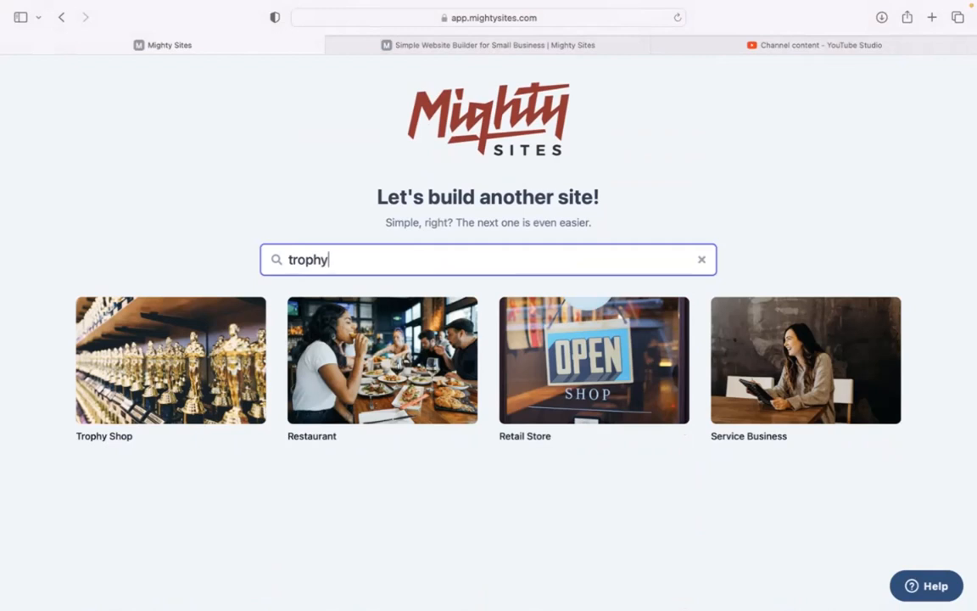
{"action": "left_click", "coordinate": [190, 348]}
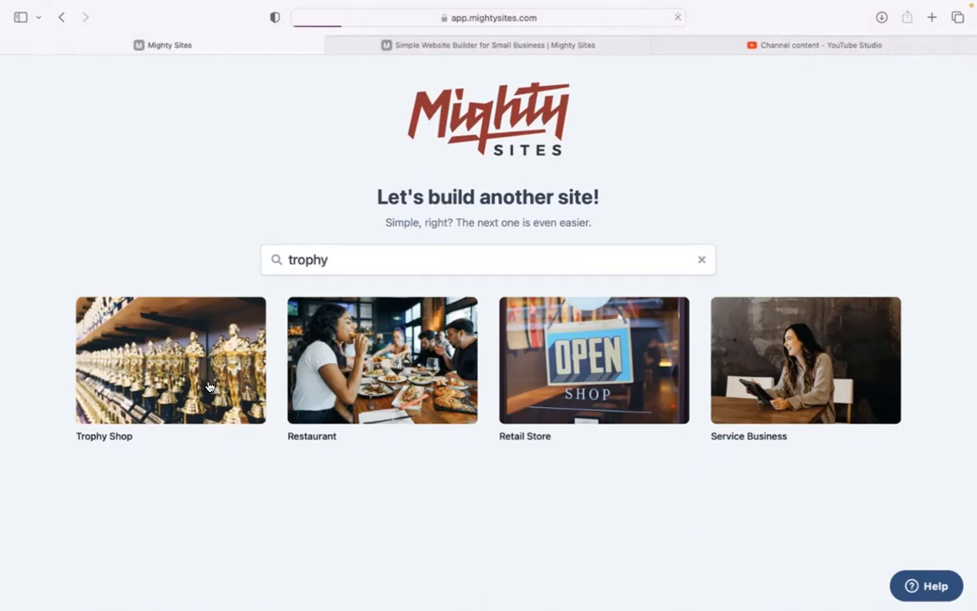
{"action": "type", "text": "Golden trophies"}
Enter Denver as the city and Colorado as the state
{"action": "left_click", "coordinate": [354, 331]}
{"action": "type", "text": "Denver"}
{"action": "left_click", "coordinate": [495, 322]}
{"action": "type", "text": "cOL"}
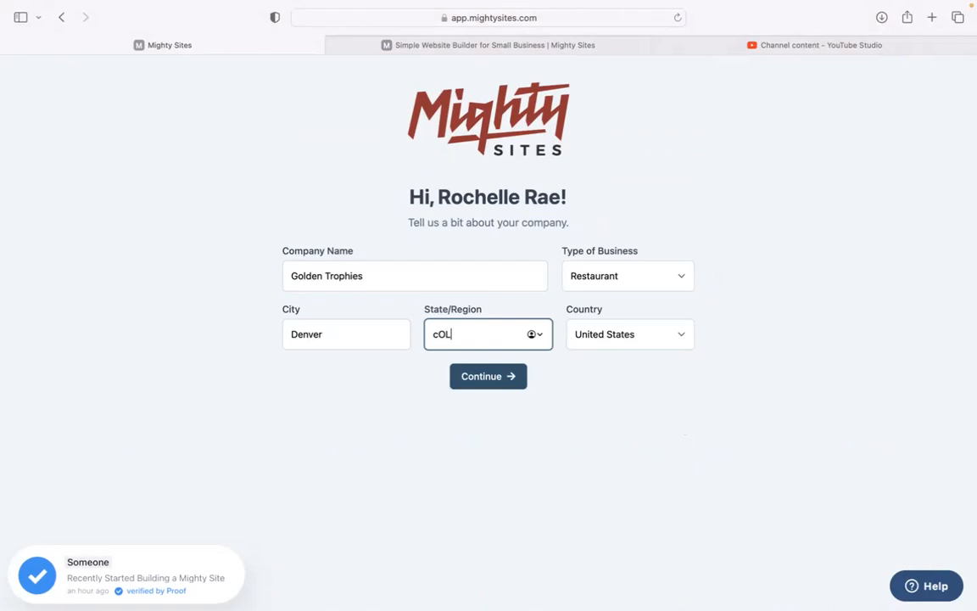
{"action": "key", "text": "BackSpace"}
{"action": "key", "text": "BackSpace"}
{"action": "key", "text": "BackSpace"}
{"action": "type", "text": "Colorado"}
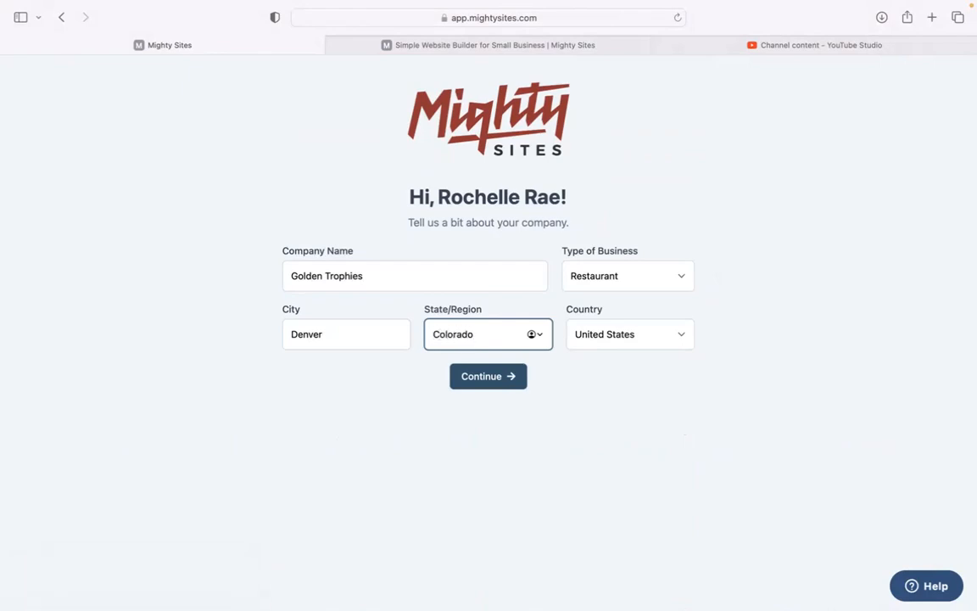
Set the business type to Service and submit the company details
{"action": "left_click", "coordinate": [679, 270]}
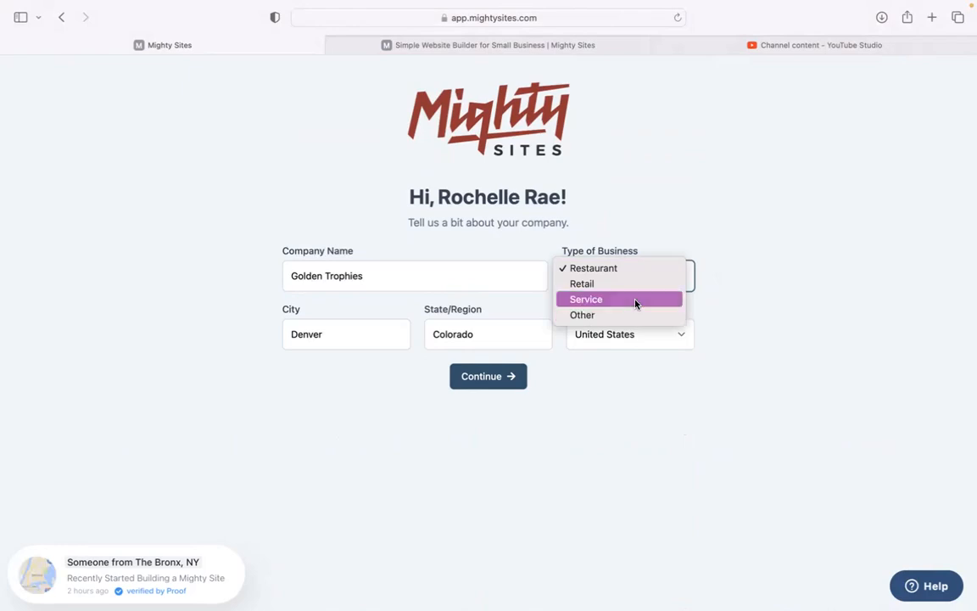
{"action": "left_click", "coordinate": [634, 304]}
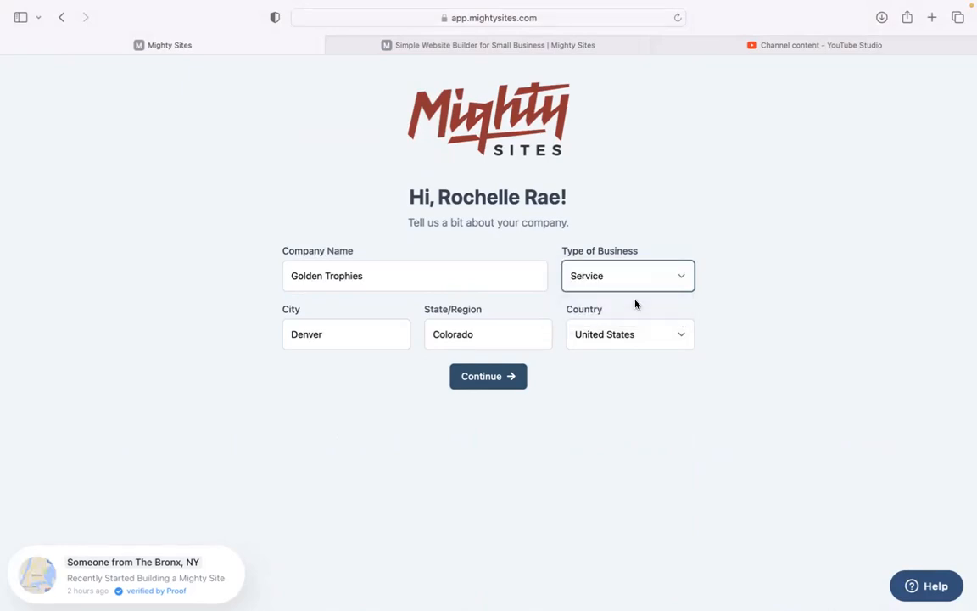
{"action": "left_click", "coordinate": [480, 386]}
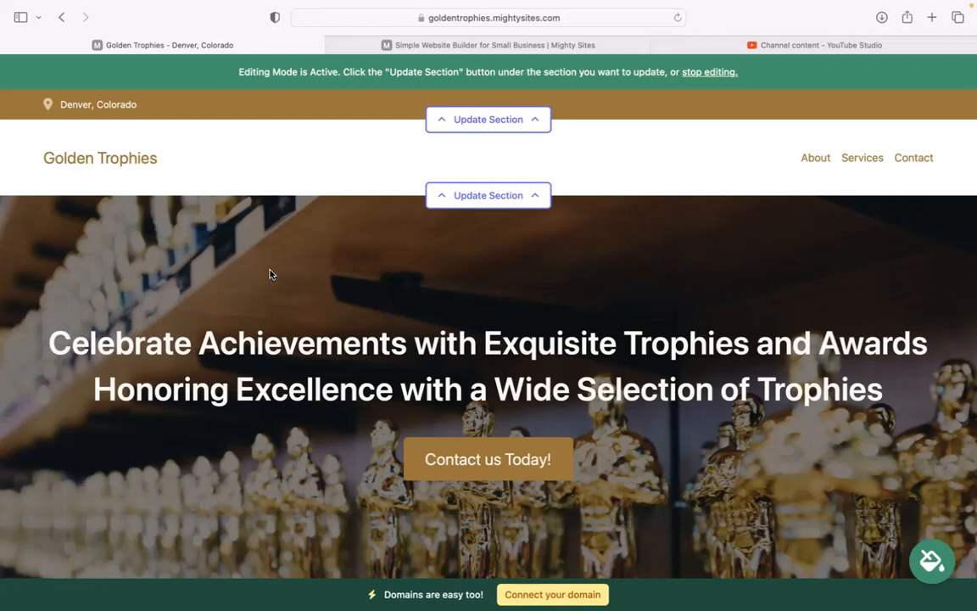
Scroll through the generated Golden Trophies site, selecting the hero heading along the way
{"action": "scroll", "coordinate": [735, 240], "scroll_direction": "down", "scroll_amount": 2}
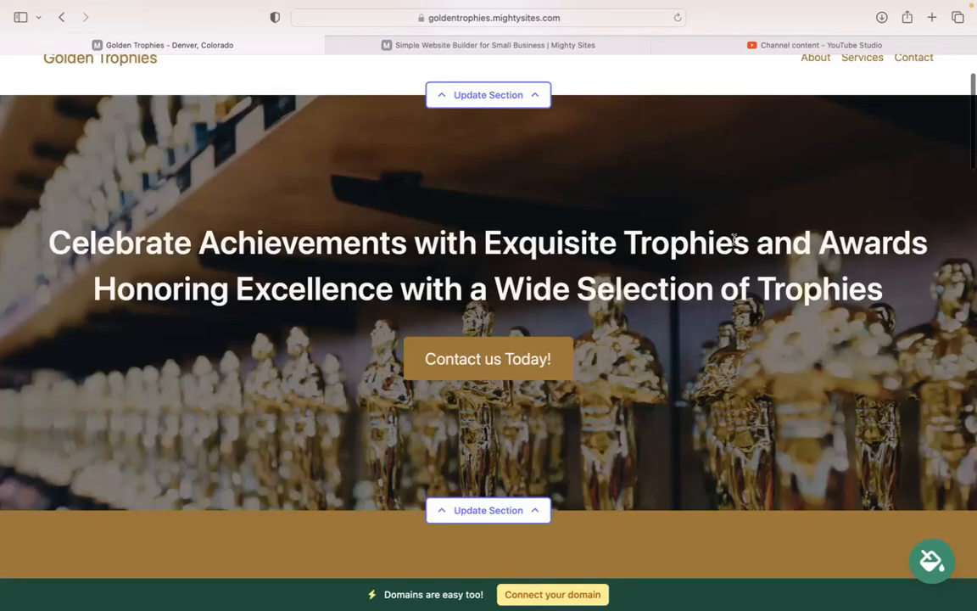
{"action": "triple_click", "coordinate": [735, 240]}
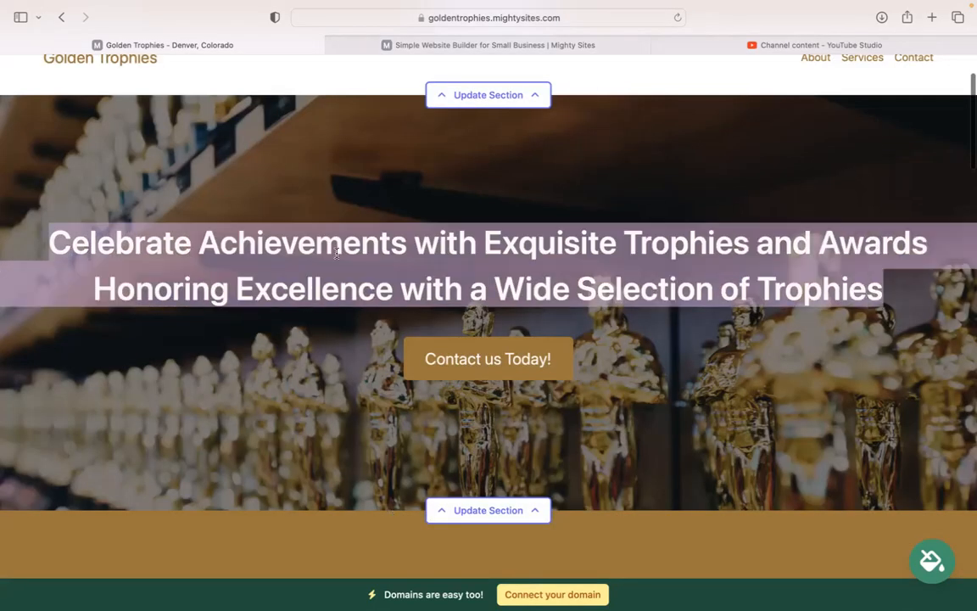
{"action": "scroll", "coordinate": [279, 446], "scroll_direction": "down", "scroll_amount": 8}
{"action": "scroll", "coordinate": [279, 446], "scroll_direction": "down", "scroll_amount": 2}
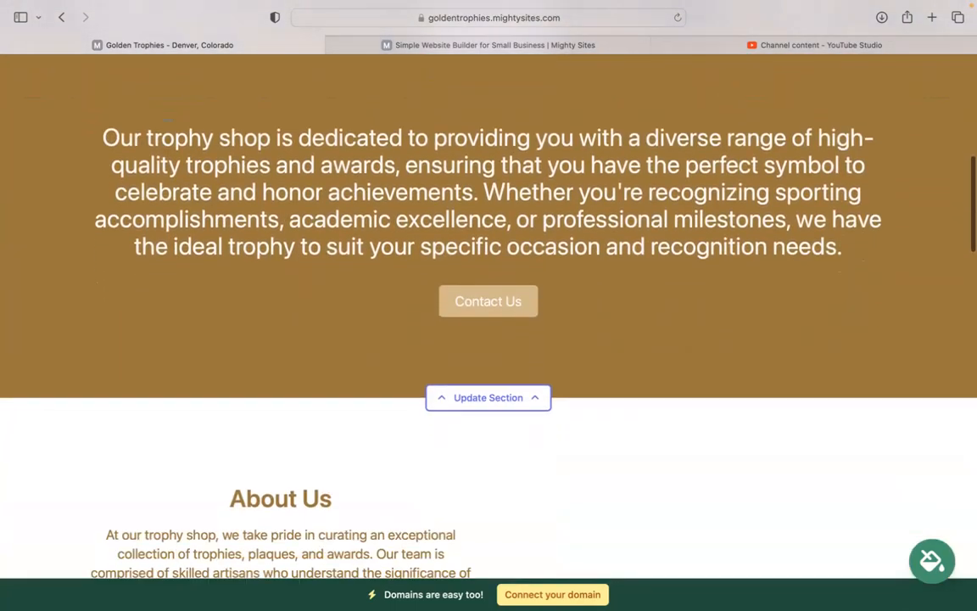
{"action": "scroll", "coordinate": [239, 206], "scroll_direction": "up", "scroll_amount": 6}
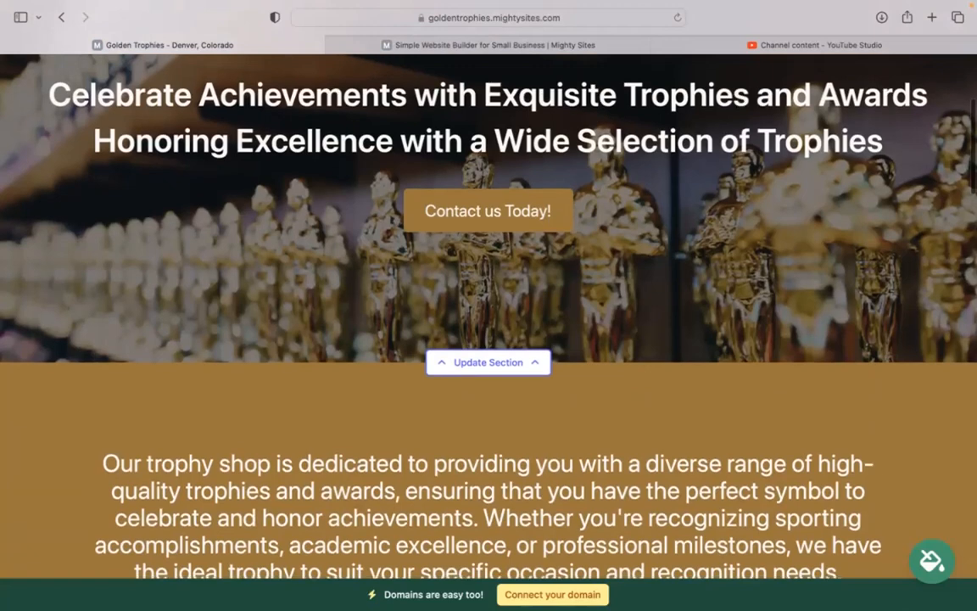
{"action": "scroll", "coordinate": [368, 256], "scroll_direction": "down", "scroll_amount": 5}
{"action": "scroll", "coordinate": [683, 289], "scroll_direction": "down", "scroll_amount": 10}
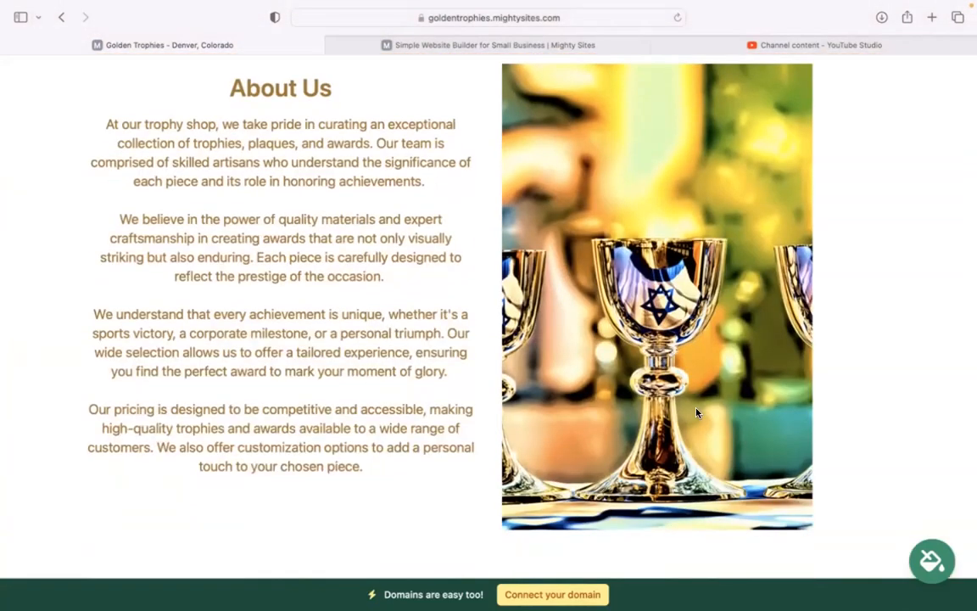
{"action": "scroll", "coordinate": [696, 413], "scroll_direction": "down", "scroll_amount": 5}
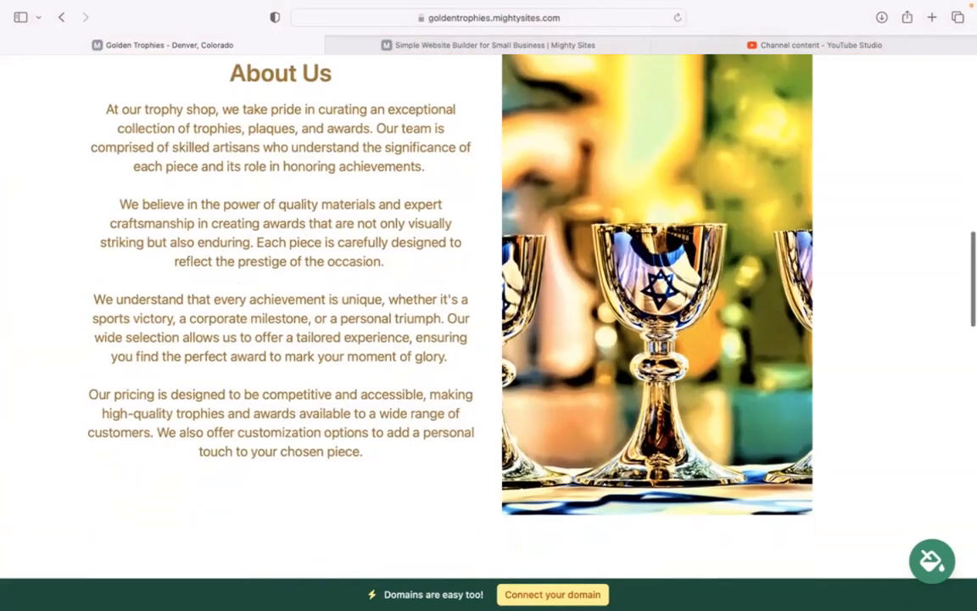
{"action": "scroll", "coordinate": [439, 289], "scroll_direction": "down", "scroll_amount": 7}
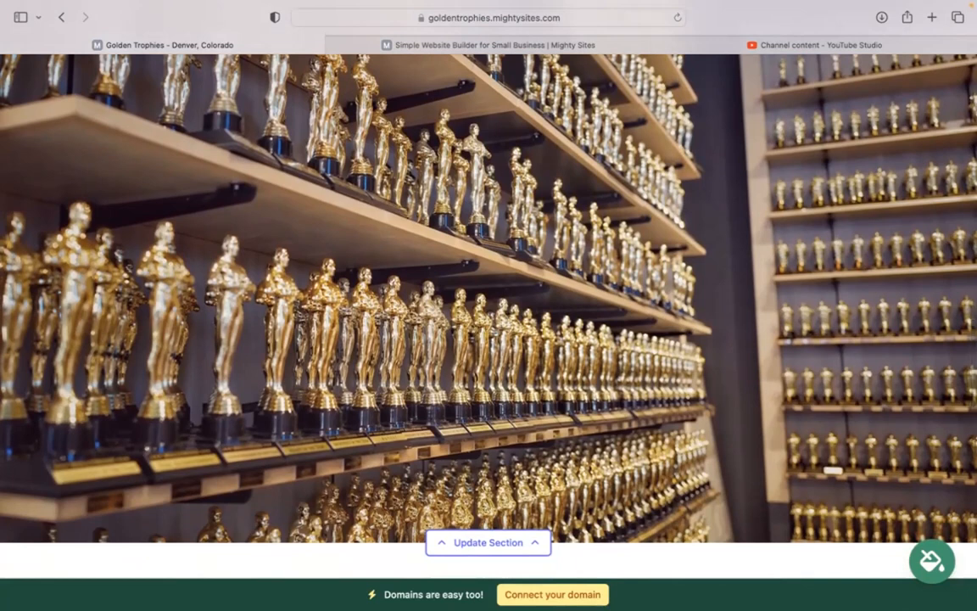
{"action": "scroll", "coordinate": [488, 297], "scroll_direction": "down", "scroll_amount": 10}
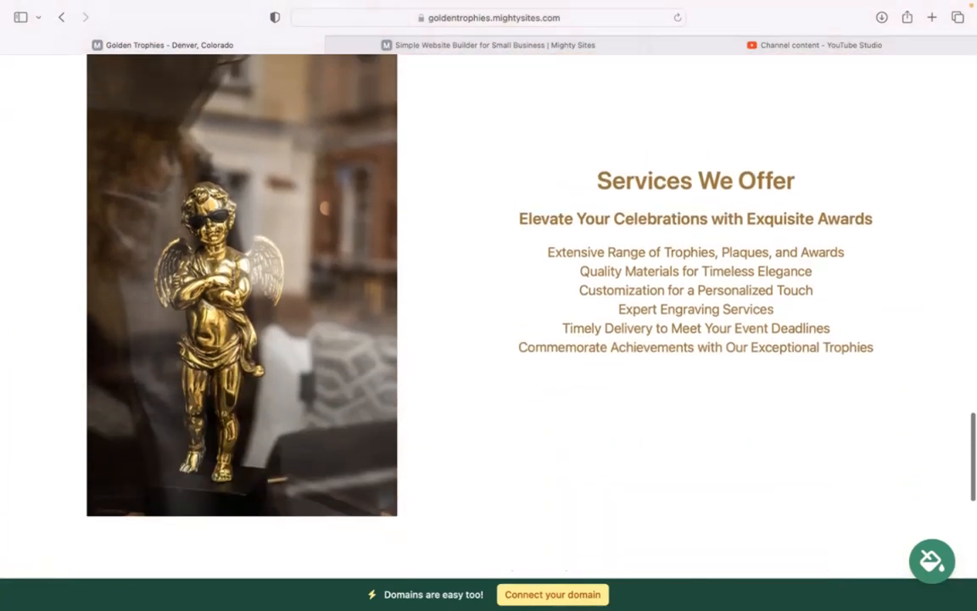
Highlight the Services We Offer text, clear it, and scroll back to the top
{"action": "left_click_drag", "start_coordinate": [593, 195], "coordinate": [910, 397]}
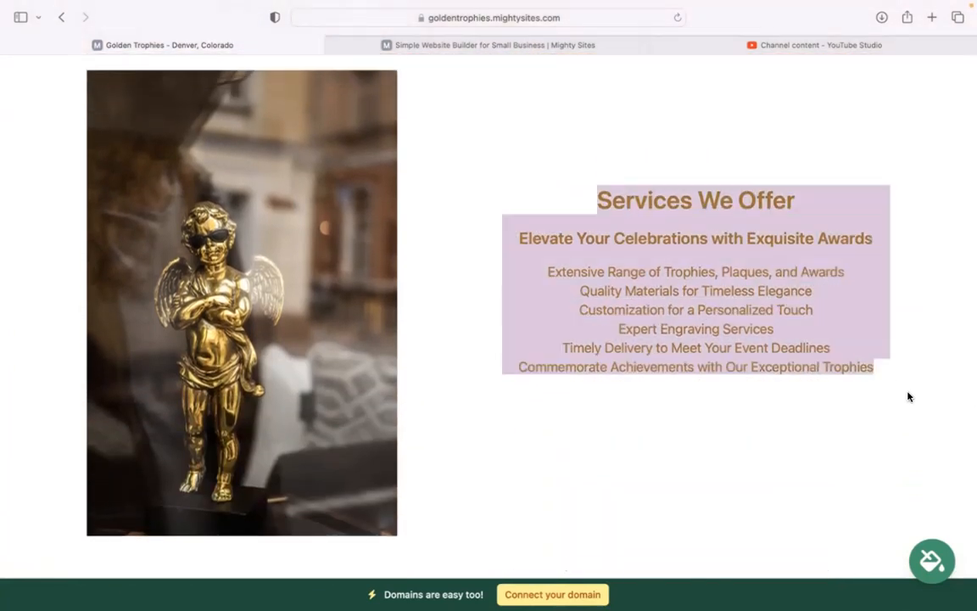
{"action": "left_click", "coordinate": [513, 516]}
{"action": "scroll", "coordinate": [513, 515], "scroll_direction": "down", "scroll_amount": 5}
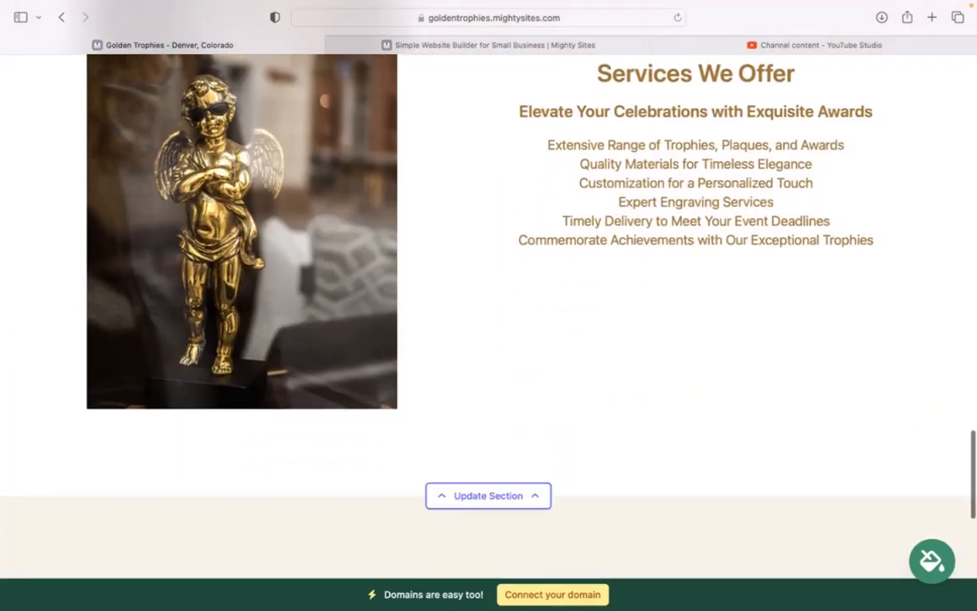
{"action": "scroll", "coordinate": [488, 314], "scroll_direction": "up", "scroll_amount": 12}
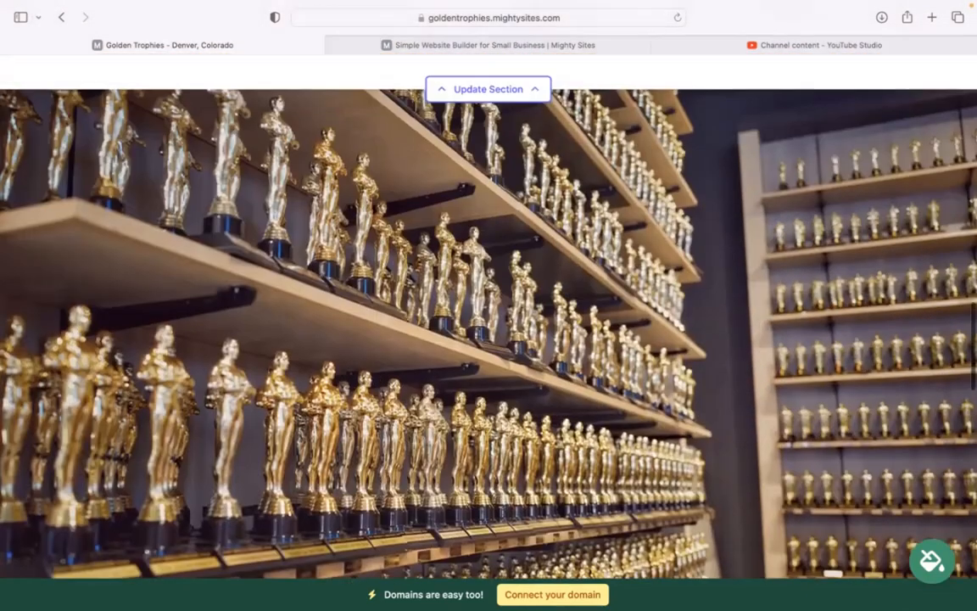
{"action": "scroll", "coordinate": [489, 314], "scroll_direction": "up", "scroll_amount": 3}
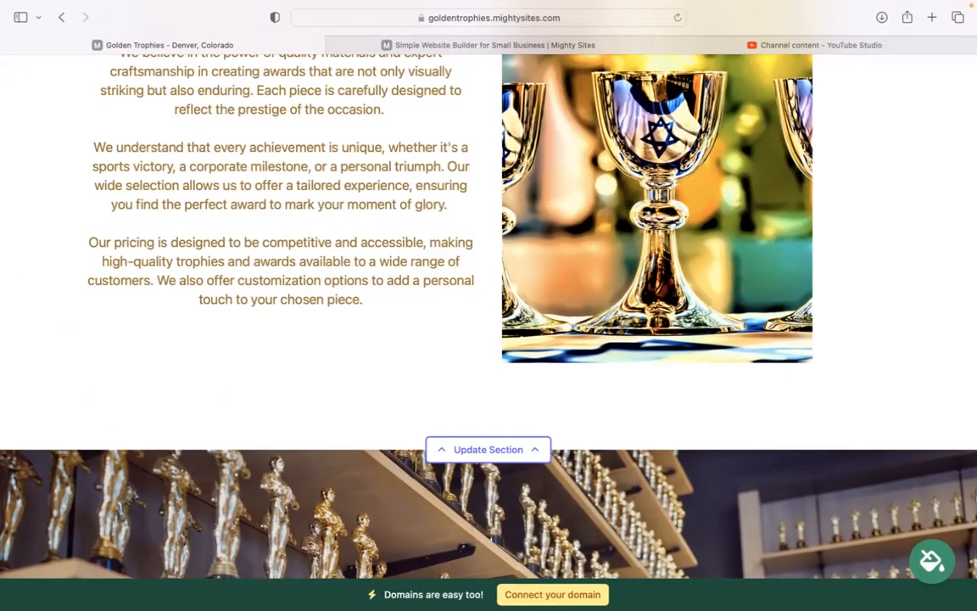
{"action": "scroll", "coordinate": [489, 314], "scroll_direction": "up", "scroll_amount": 10}
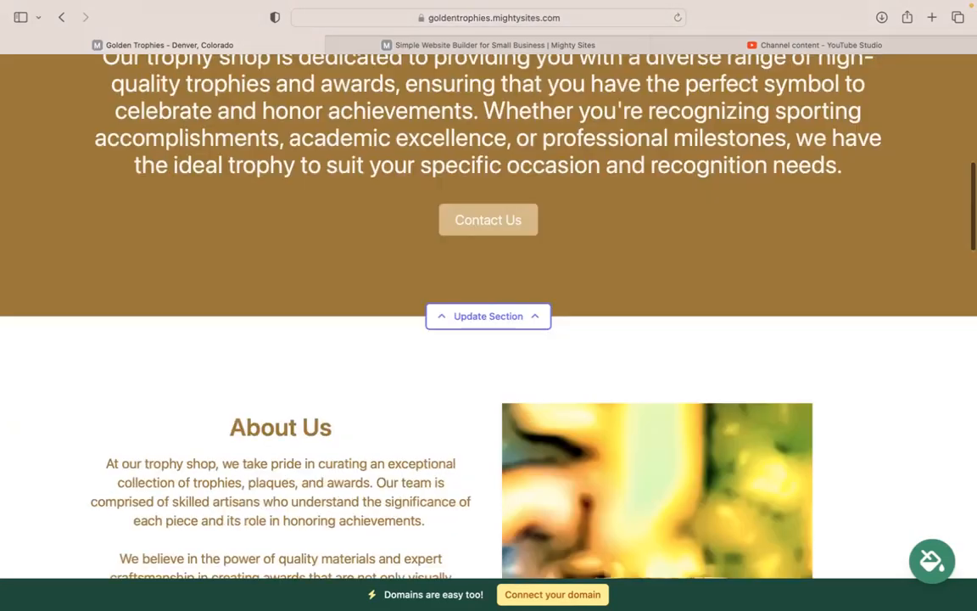
{"action": "scroll", "coordinate": [489, 314], "scroll_direction": "up", "scroll_amount": 8}
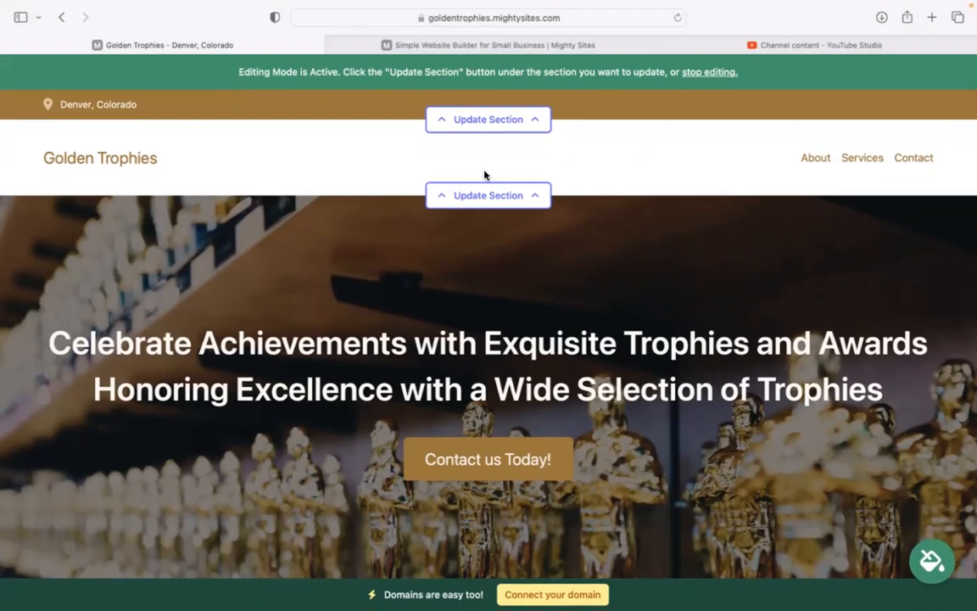
In the top bar's location editor, enter the organization email, show it on site, and add the phone number
{"action": "left_click", "coordinate": [502, 127]}
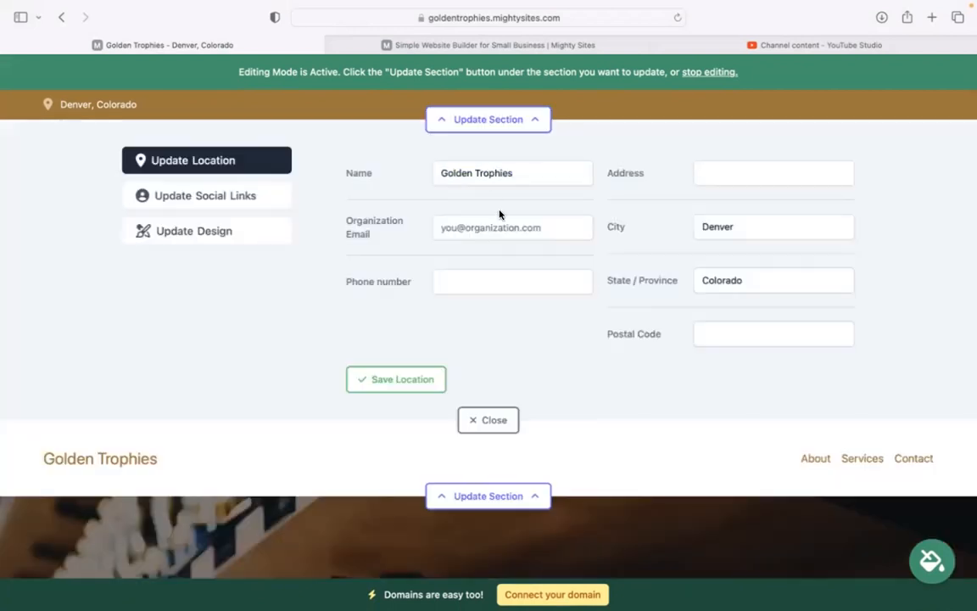
{"action": "left_click", "coordinate": [503, 218]}
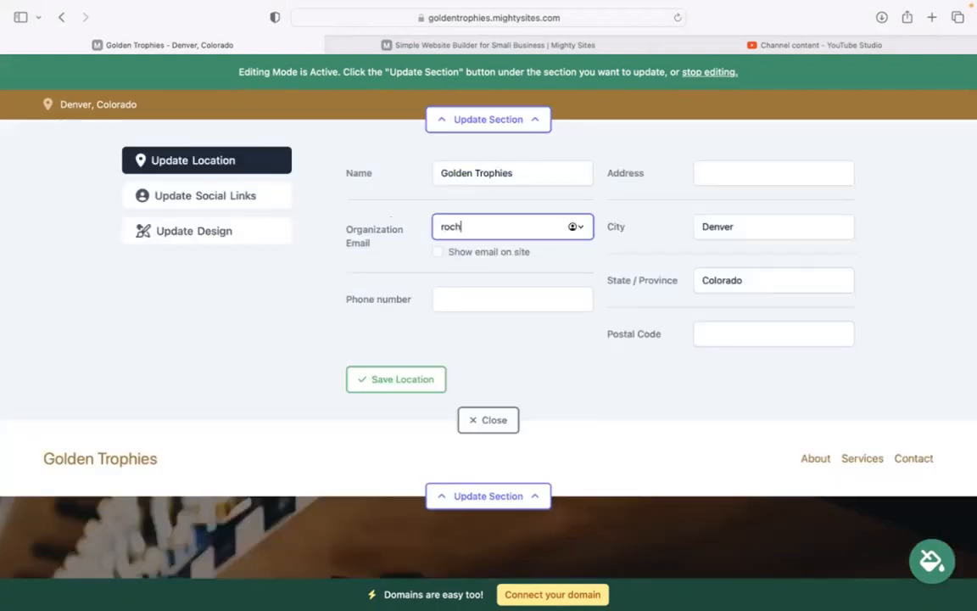
{"action": "left_click", "coordinate": [439, 252]}
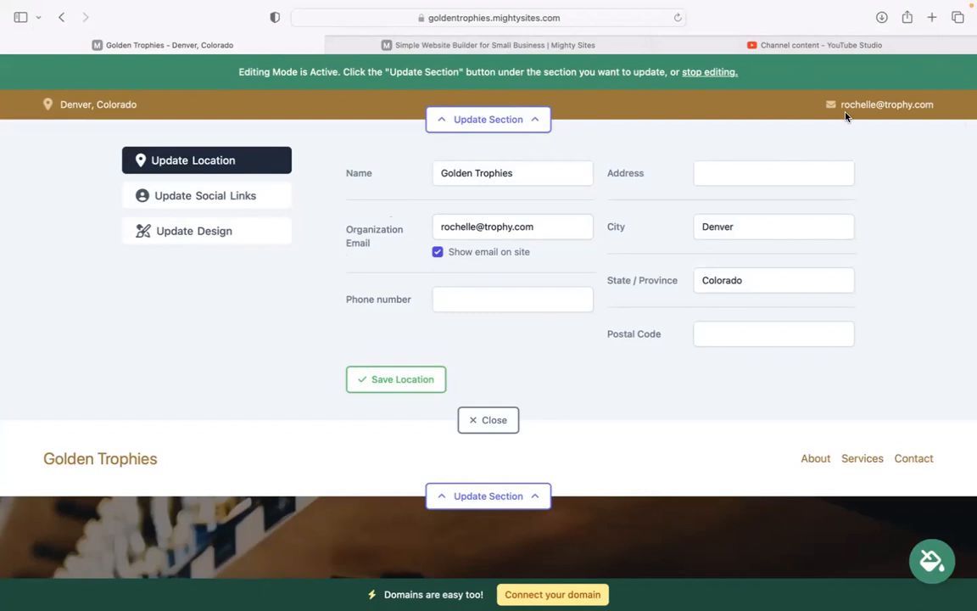
{"action": "left_click", "coordinate": [484, 302]}
{"action": "type", "text": "4"}
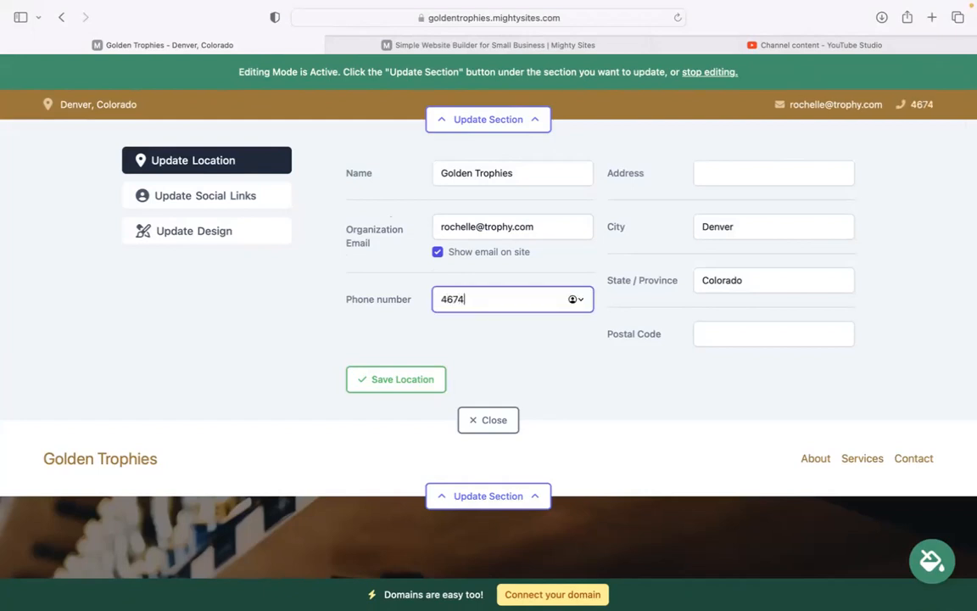
{"action": "type", "text": "67-48484"}
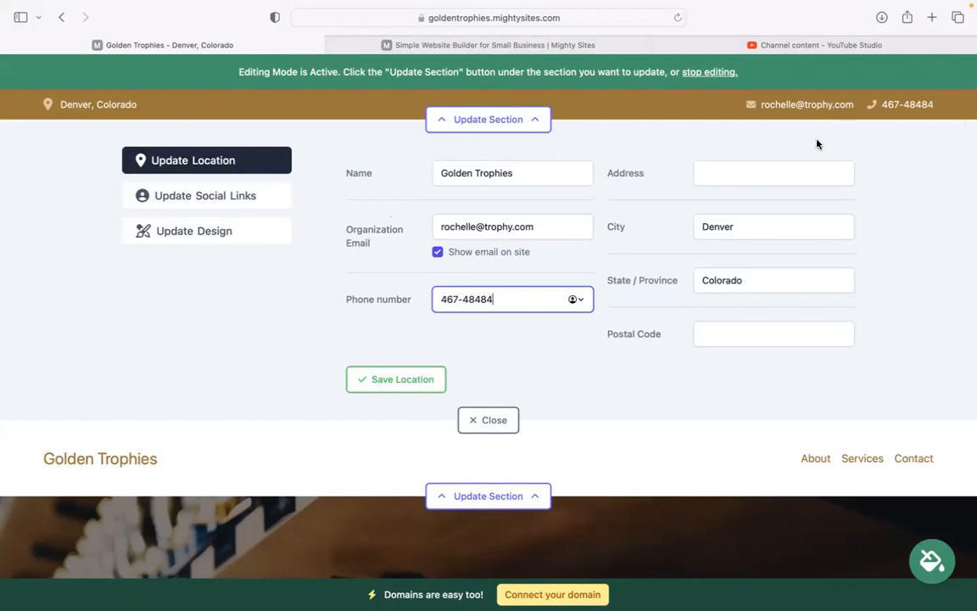
Enter the shop's street address and postal code, then save the location
{"action": "left_click", "coordinate": [765, 168]}
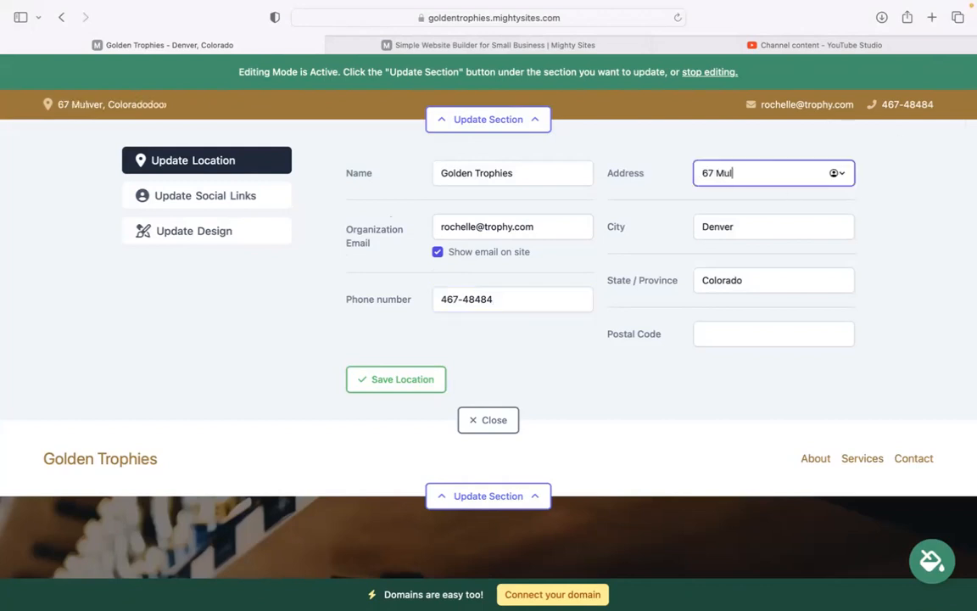
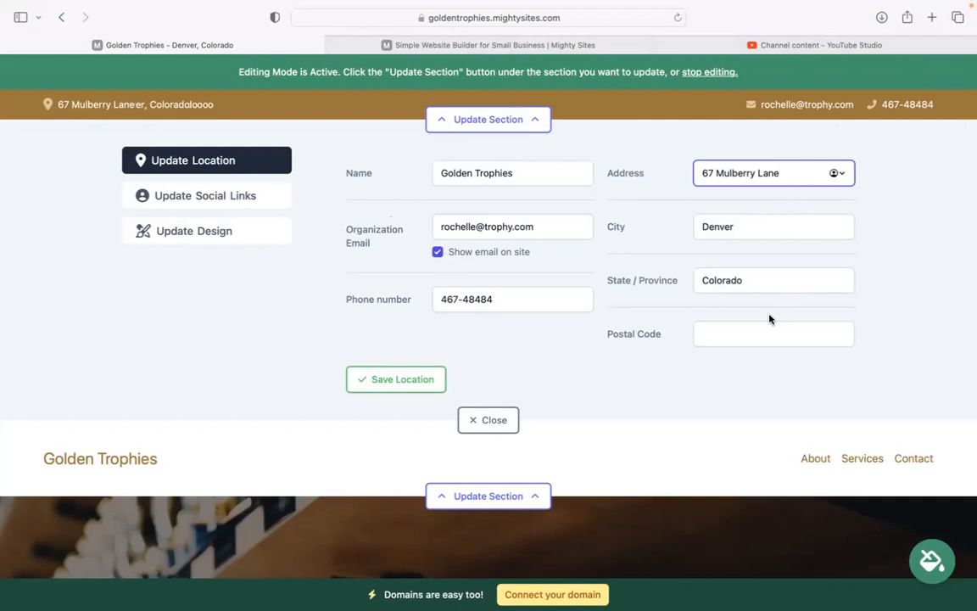
{"action": "left_click", "coordinate": [768, 332]}
{"action": "type", "text": "504844"}
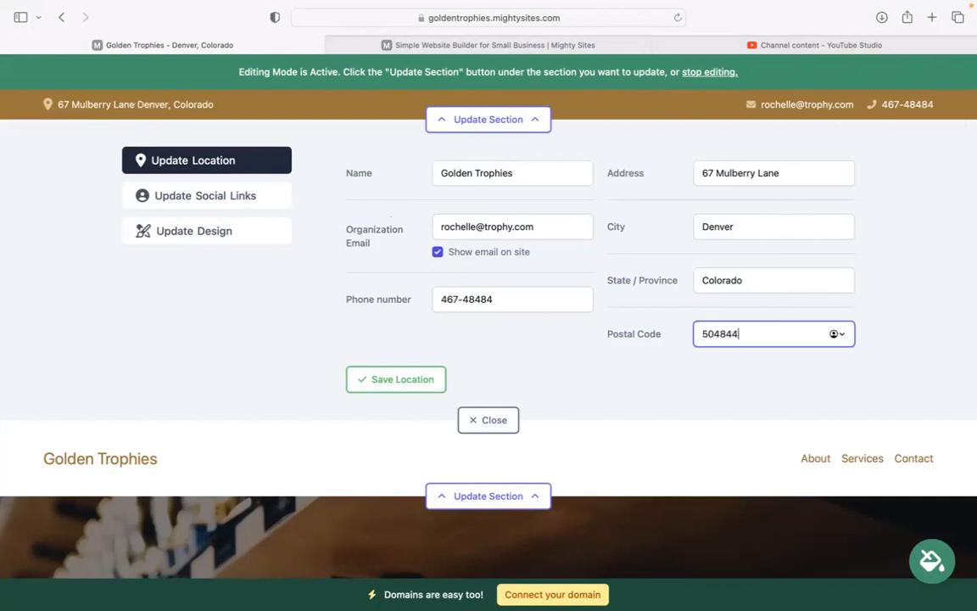
{"action": "left_click", "coordinate": [439, 383]}
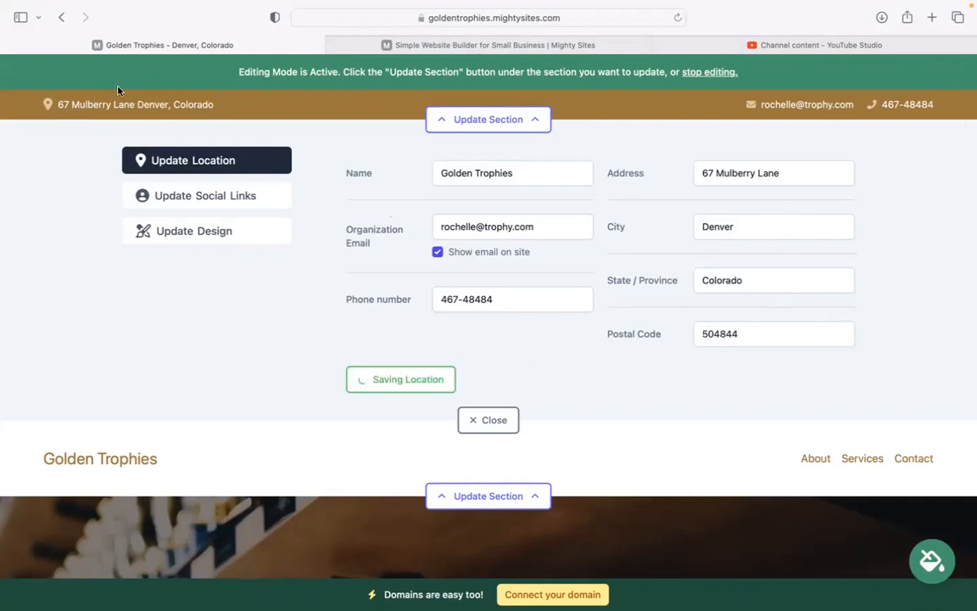
Save 'mighty sites' as the Instagram link and bring up the header's logo editor
{"action": "left_click", "coordinate": [214, 194]}
{"action": "left_click", "coordinate": [440, 177]}
{"action": "type", "text": "mighty sites"}
{"action": "left_click", "coordinate": [415, 361]}
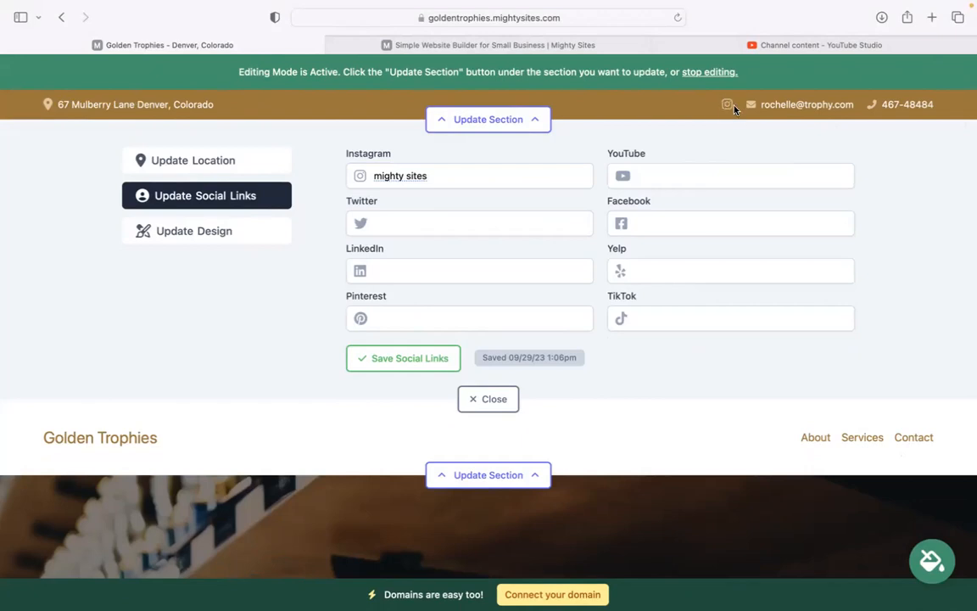
{"action": "left_click", "coordinate": [504, 409]}
{"action": "left_click", "coordinate": [491, 196]}
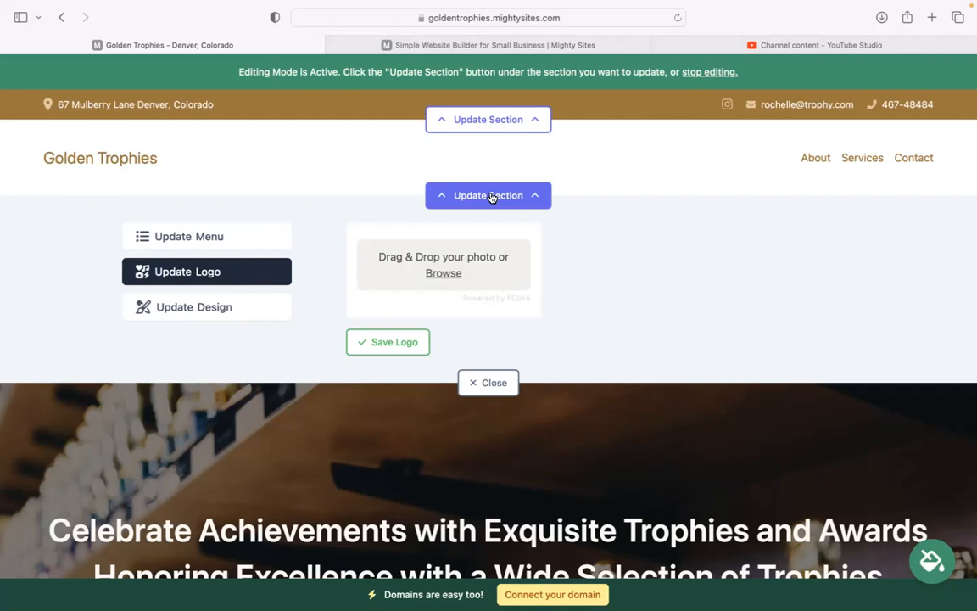
Upload the Mighty Sites Logo png and save it as the header logo
{"action": "left_click", "coordinate": [443, 274]}
{"action": "left_click", "coordinate": [406, 328]}
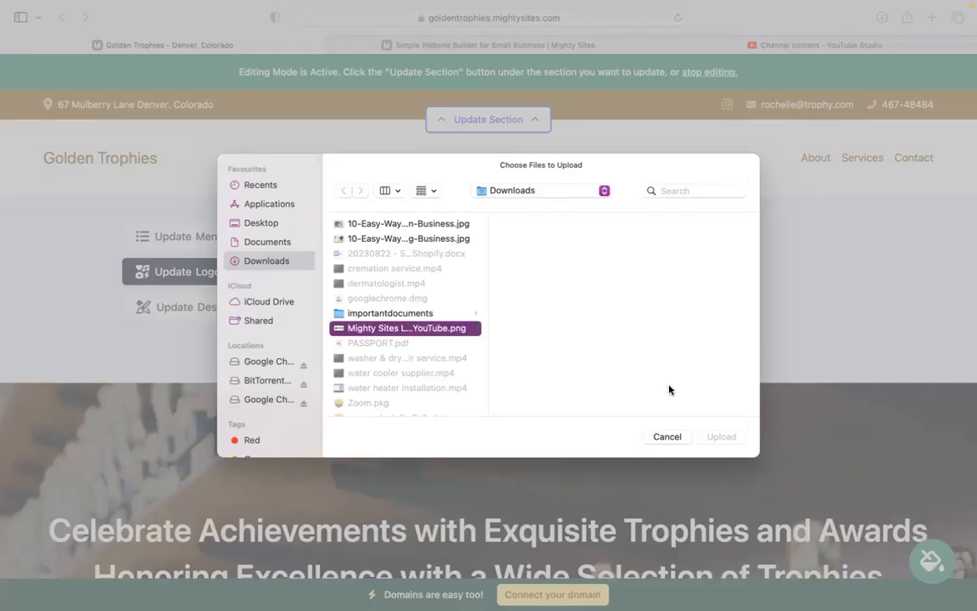
{"action": "left_click", "coordinate": [722, 439]}
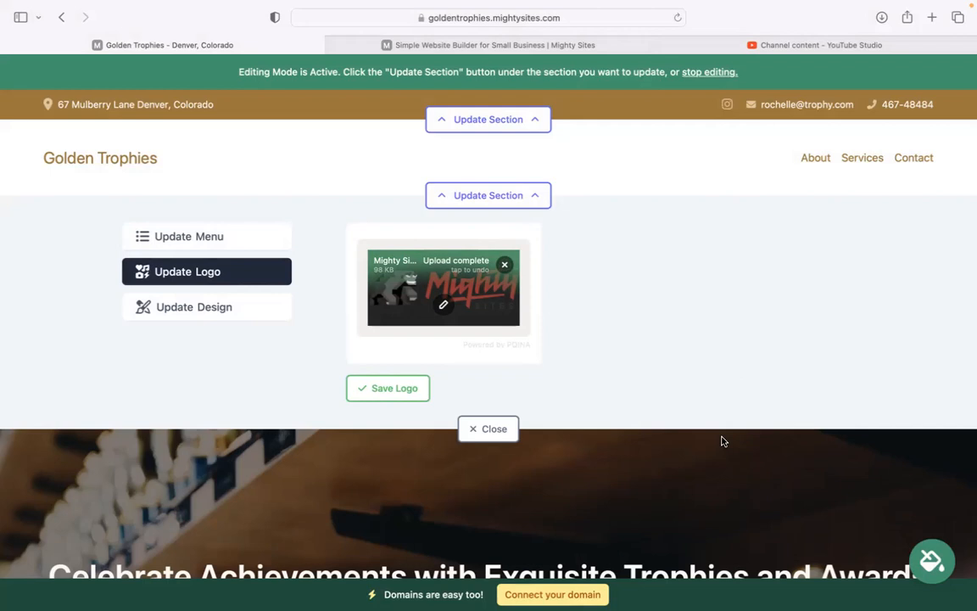
{"action": "left_click", "coordinate": [383, 393]}
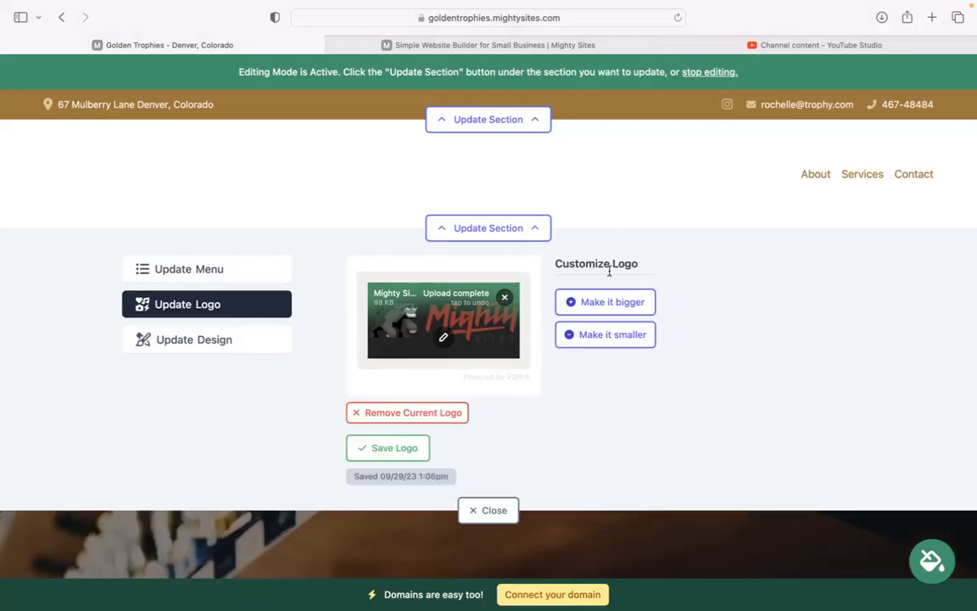
Adjust the logo size larger, smaller, then larger again, and close the logo editor
{"action": "left_click", "coordinate": [606, 302]}
{"action": "left_click", "coordinate": [606, 334]}
{"action": "left_click", "coordinate": [608, 304]}
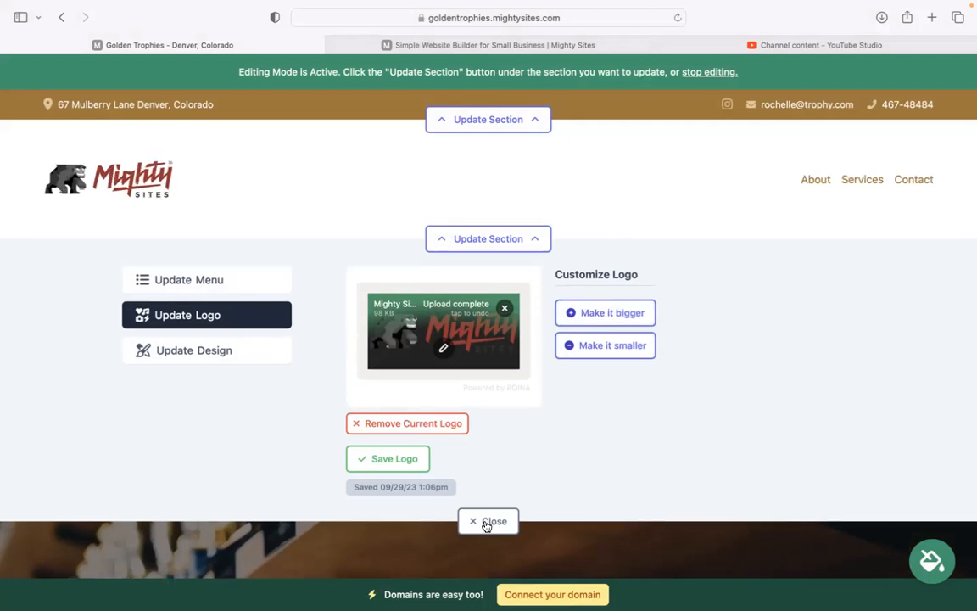
{"action": "left_click", "coordinate": [487, 510]}
{"action": "scroll", "coordinate": [487, 382], "scroll_direction": "down", "scroll_amount": 10}
Page through the alternative colour themes and apply the cream-and-brown swatch
{"action": "scroll", "coordinate": [487, 339], "scroll_direction": "down", "scroll_amount": 2}
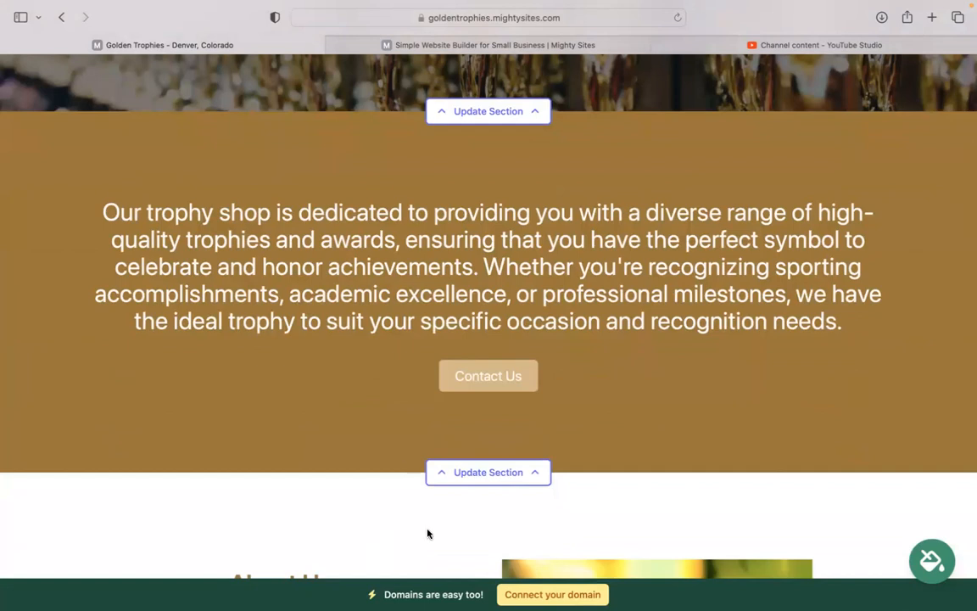
{"action": "left_click", "coordinate": [948, 563]}
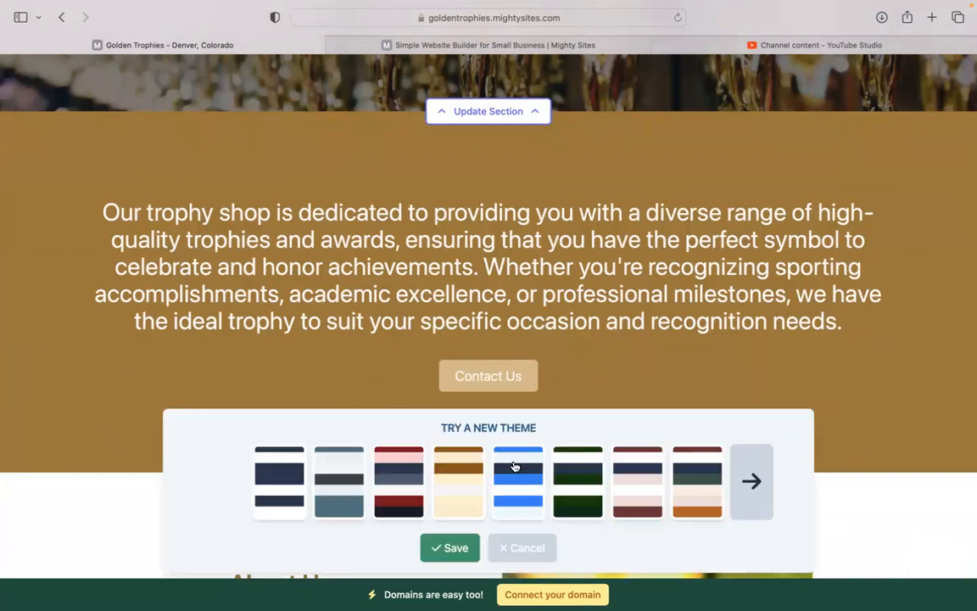
{"action": "left_click", "coordinate": [753, 482]}
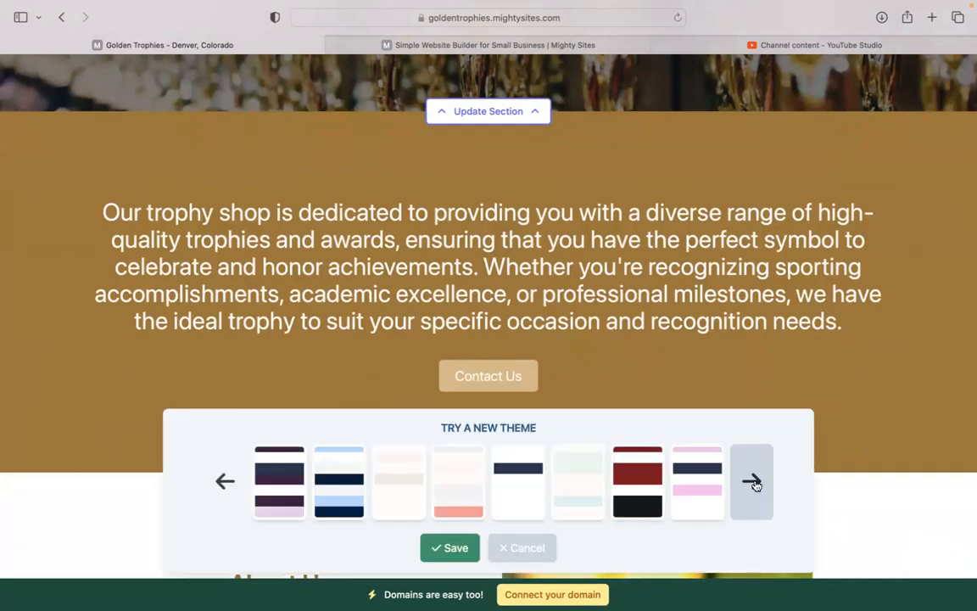
{"action": "left_click", "coordinate": [753, 482]}
{"action": "left_click", "coordinate": [753, 482]}
{"action": "left_click", "coordinate": [753, 482]}
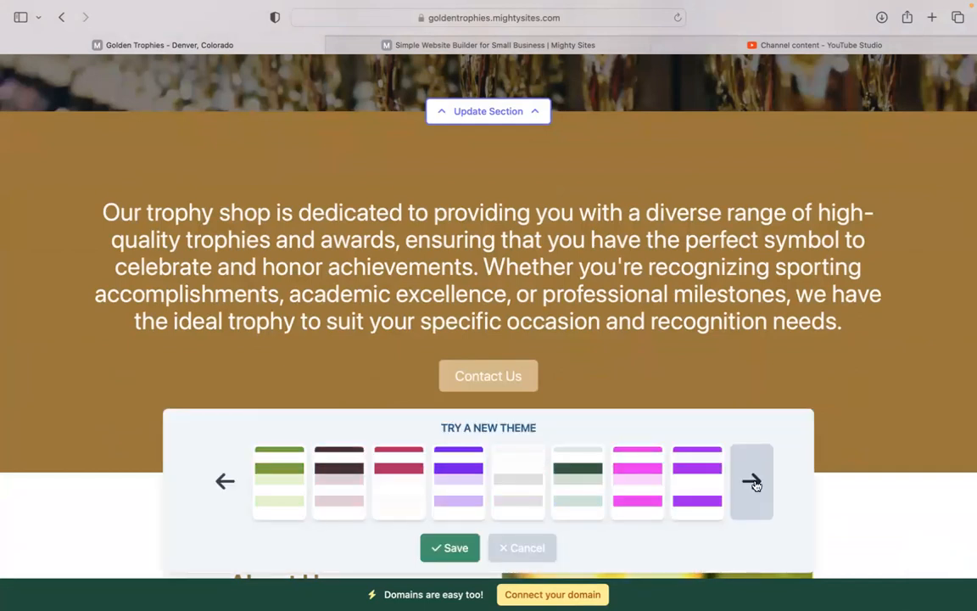
{"action": "left_click", "coordinate": [753, 482]}
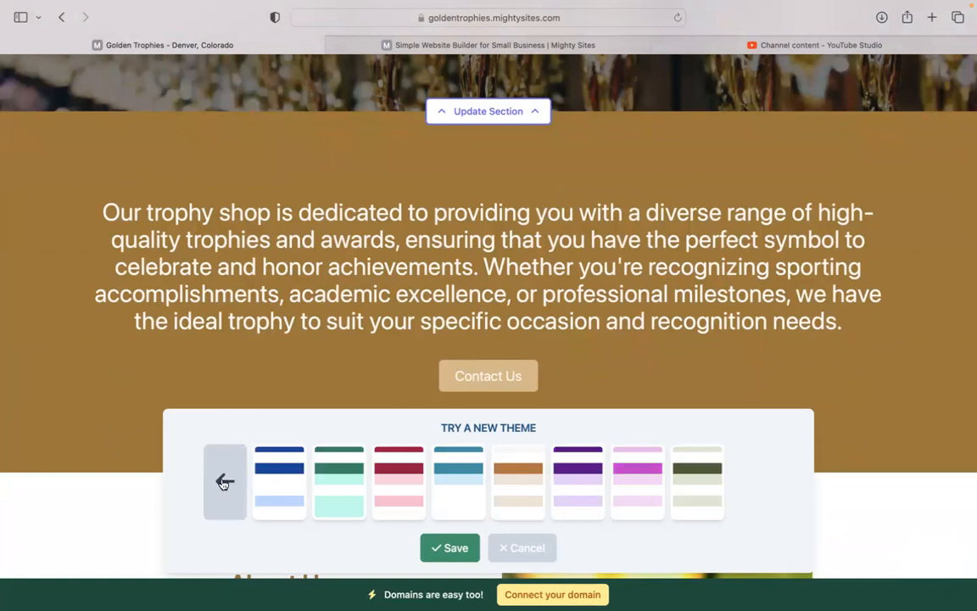
{"action": "left_click", "coordinate": [224, 482]}
{"action": "left_click", "coordinate": [753, 482]}
{"action": "left_click", "coordinate": [518, 481]}
{"action": "scroll", "coordinate": [489, 316], "scroll_direction": "up", "scroll_amount": 5}
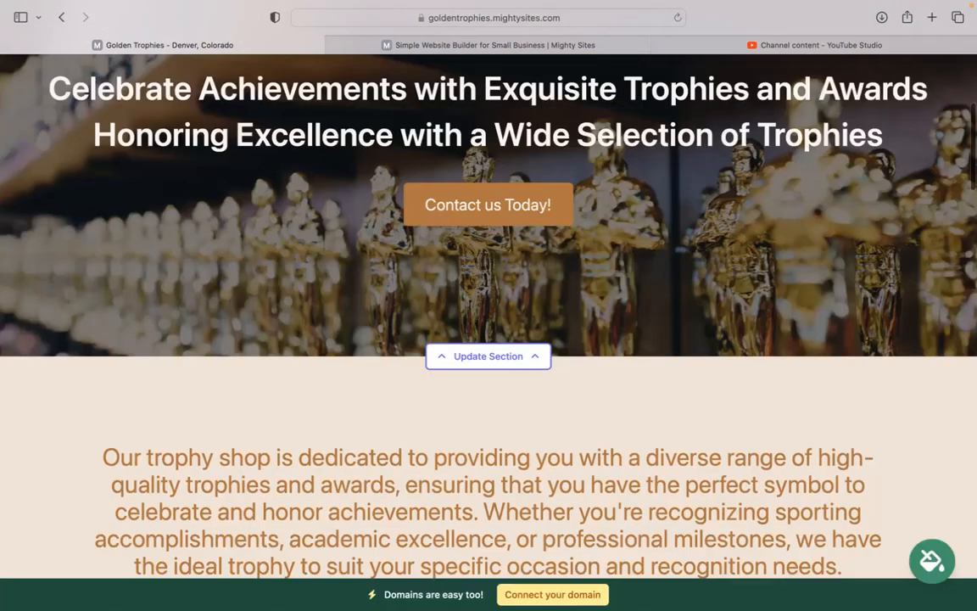
{"action": "scroll", "coordinate": [489, 316], "scroll_direction": "down", "scroll_amount": 3}
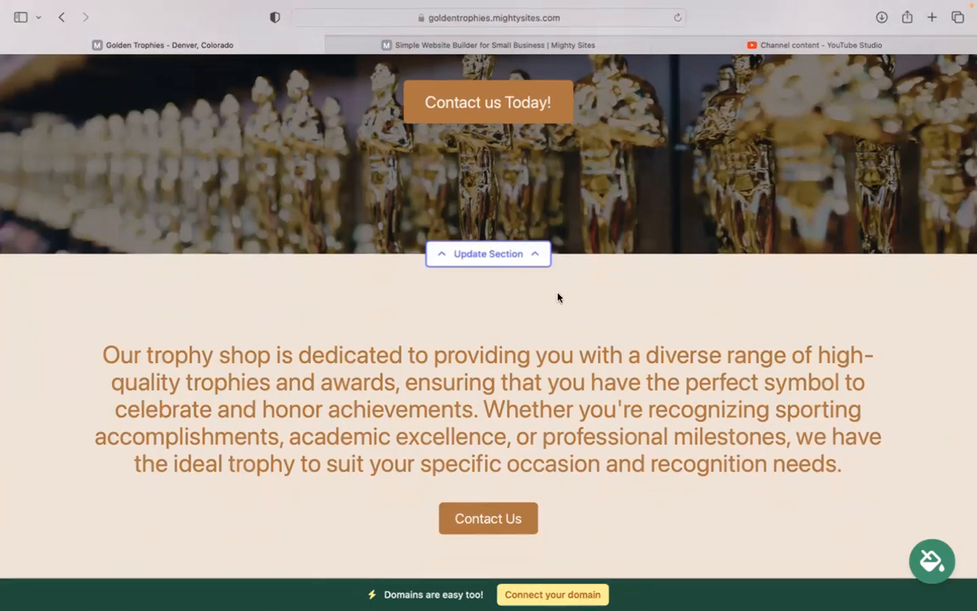
{"action": "left_click", "coordinate": [448, 256]}
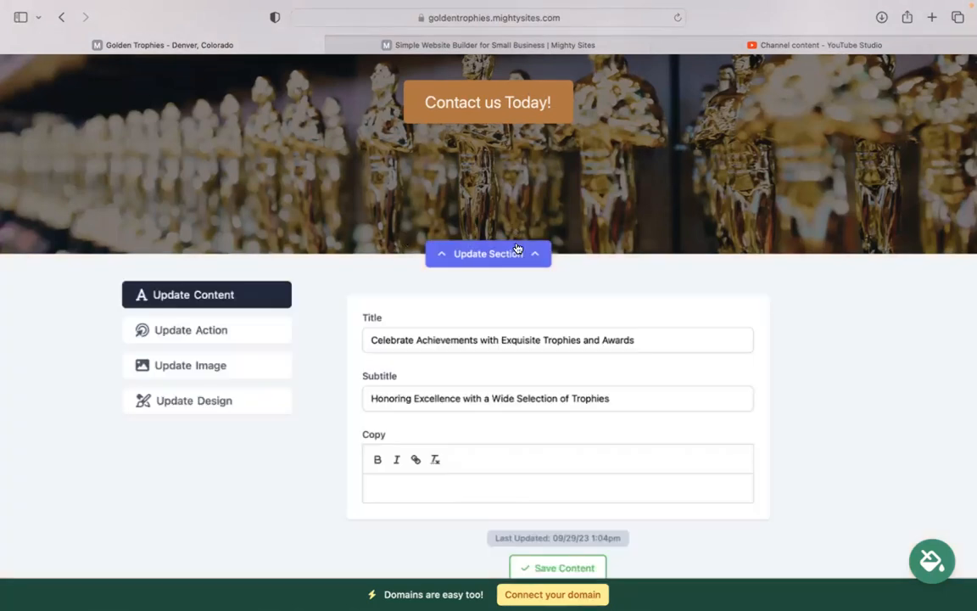
{"action": "left_click", "coordinate": [215, 362]}
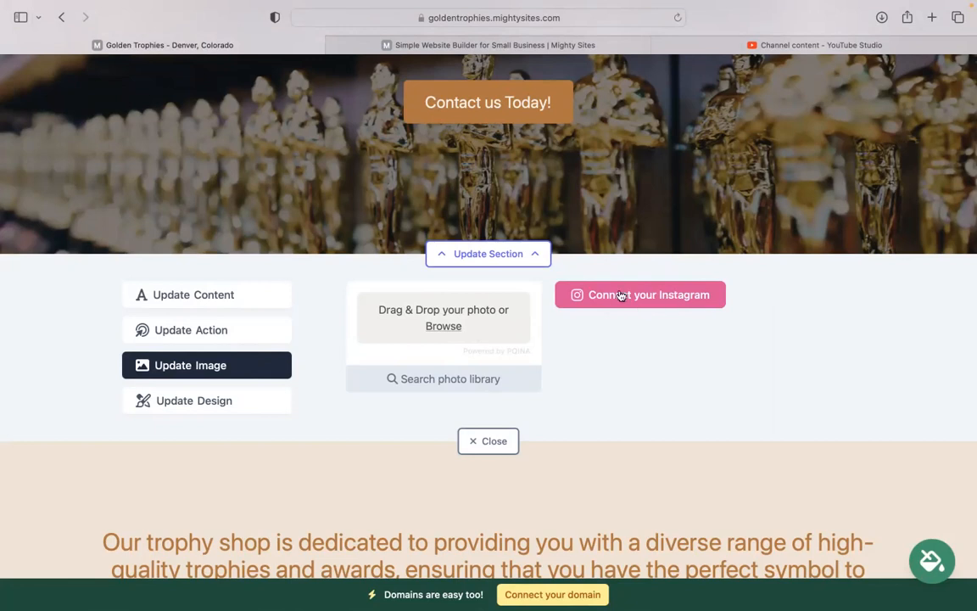
{"action": "left_click", "coordinate": [237, 329]}
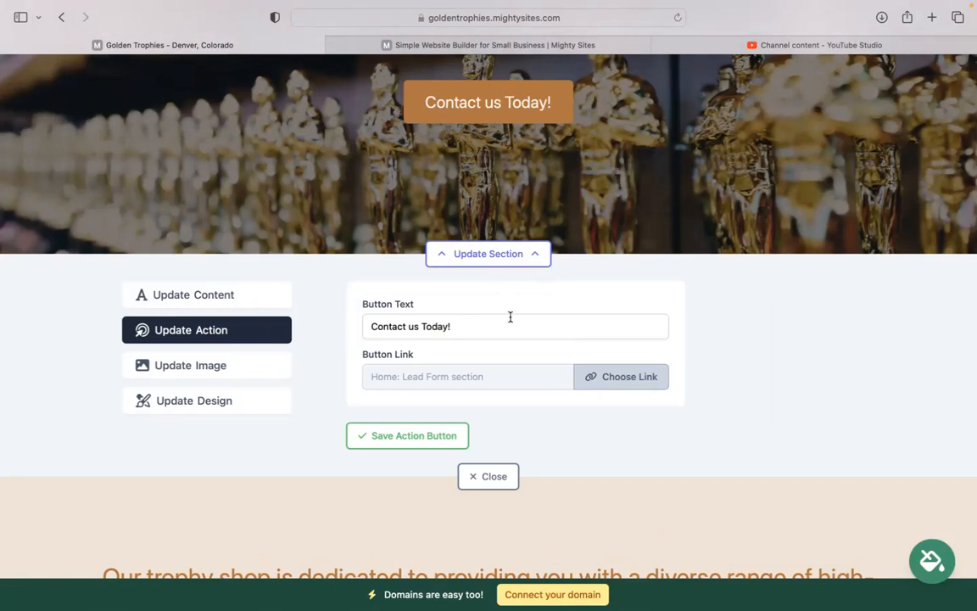
{"action": "left_click", "coordinate": [264, 325]}
{"action": "left_click", "coordinate": [653, 378]}
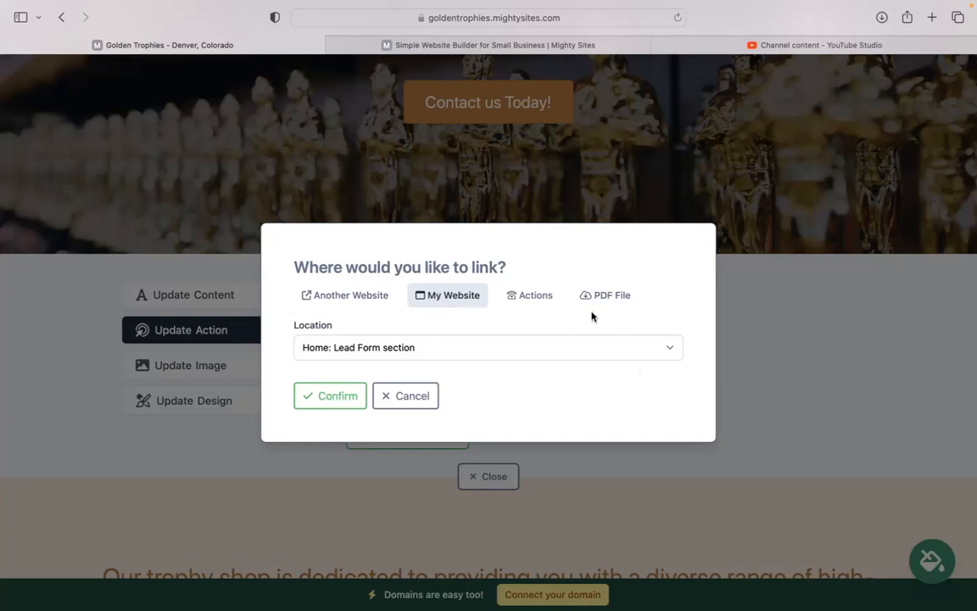
{"action": "left_click", "coordinate": [429, 396]}
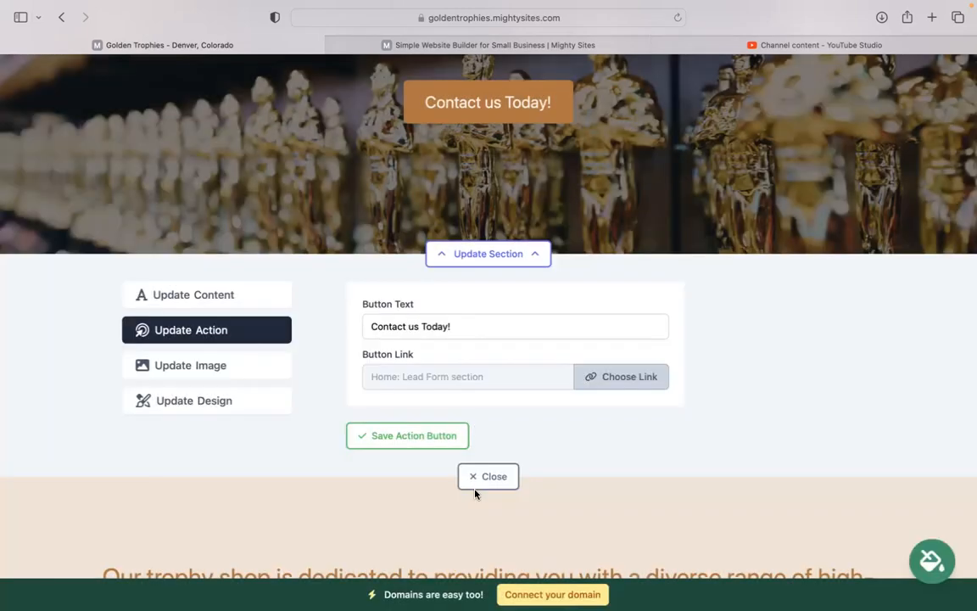
{"action": "left_click", "coordinate": [473, 485]}
{"action": "scroll", "coordinate": [473, 487], "scroll_direction": "down", "scroll_amount": 15}
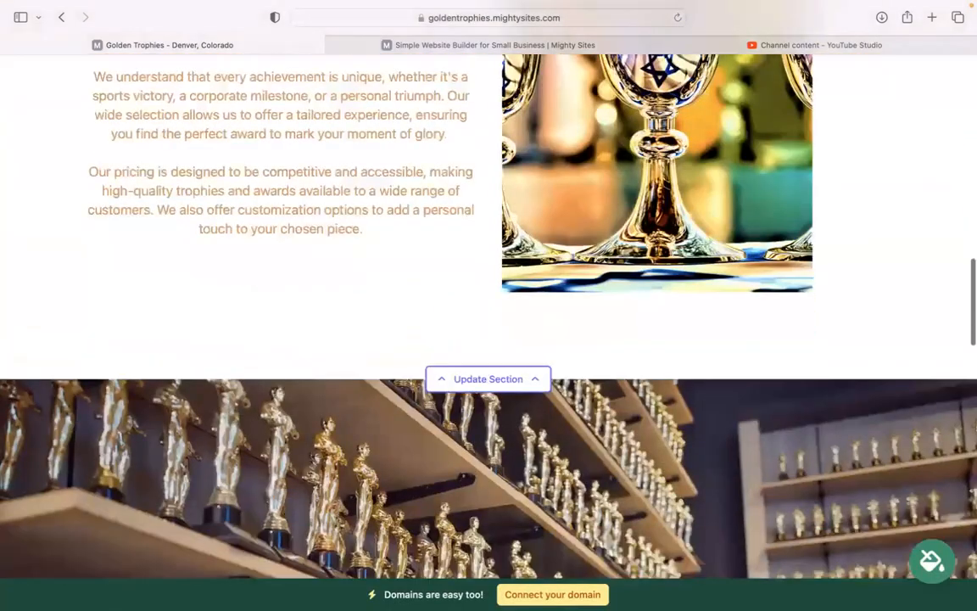
{"action": "scroll", "coordinate": [454, 197], "scroll_direction": "down", "scroll_amount": 12}
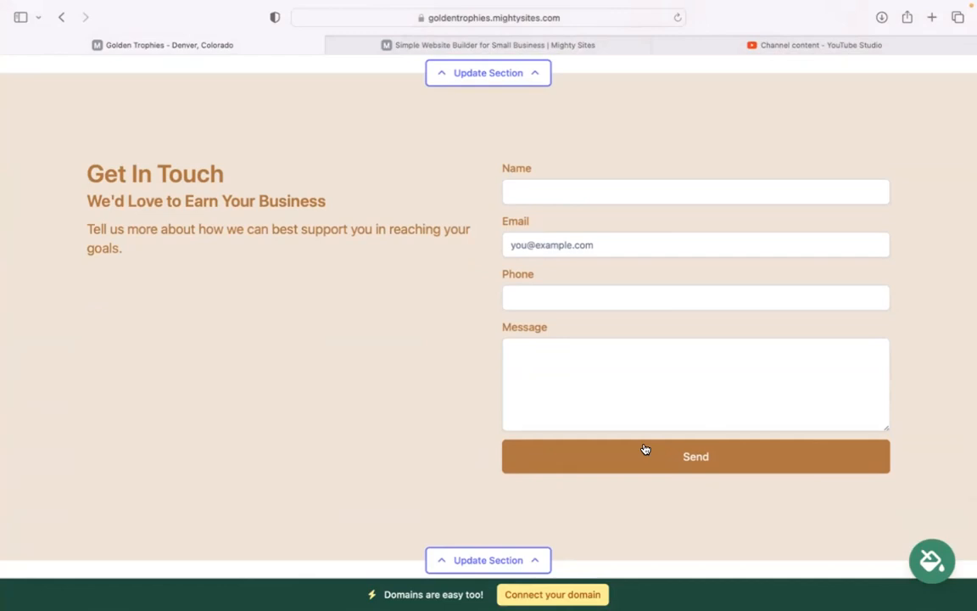
{"action": "scroll", "coordinate": [645, 450], "scroll_direction": "up", "scroll_amount": 8}
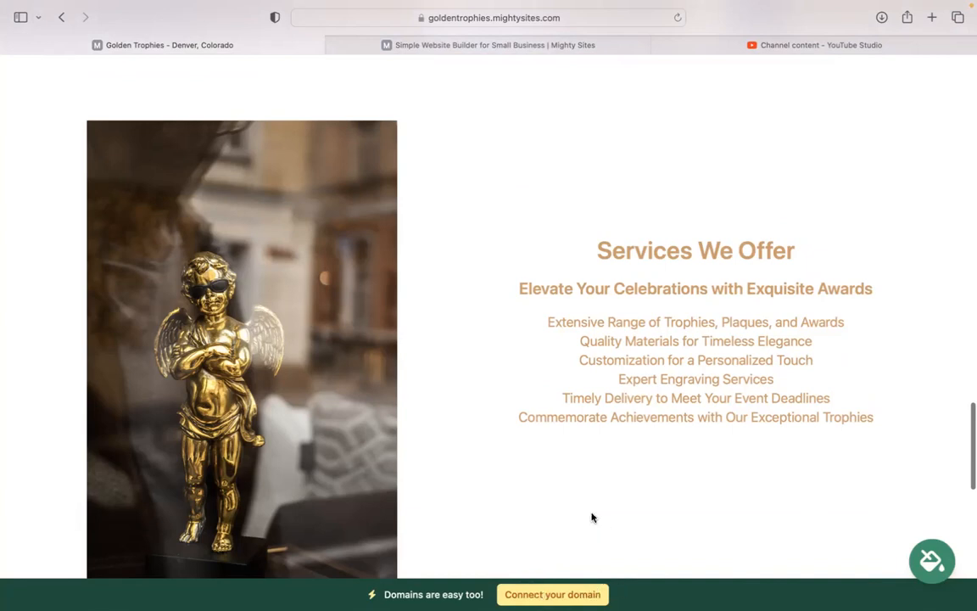
{"action": "scroll", "coordinate": [962, 445], "scroll_direction": "up", "scroll_amount": 3}
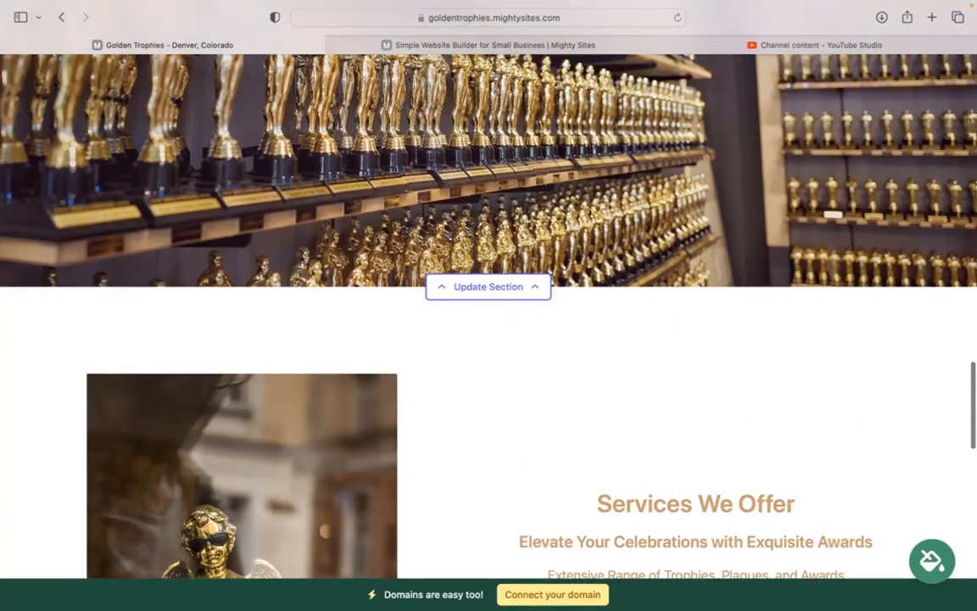
{"action": "scroll", "coordinate": [489, 305], "scroll_direction": "up", "scroll_amount": 5}
{"action": "scroll", "coordinate": [489, 339], "scroll_direction": "up", "scroll_amount": 1}
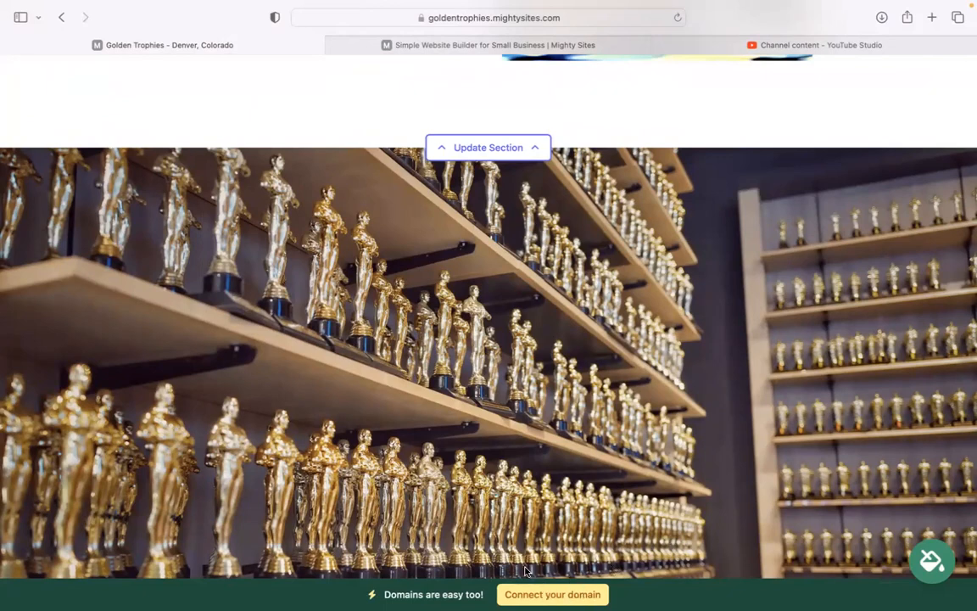
{"action": "scroll", "coordinate": [573, 585], "scroll_direction": "up", "scroll_amount": 5}
{"action": "scroll", "coordinate": [489, 305], "scroll_direction": "up", "scroll_amount": 7}
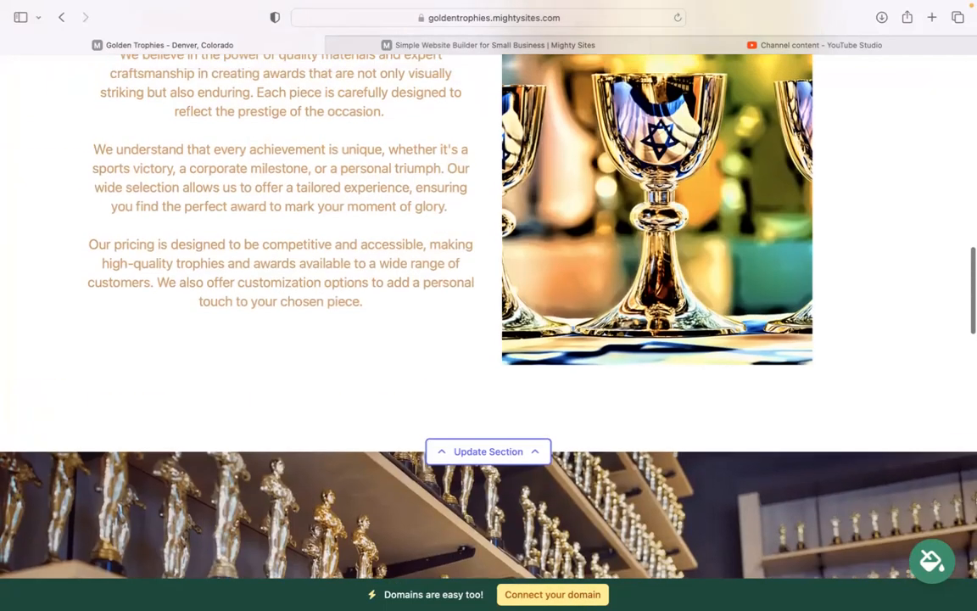
{"action": "scroll", "coordinate": [489, 306], "scroll_direction": "up", "scroll_amount": 9}
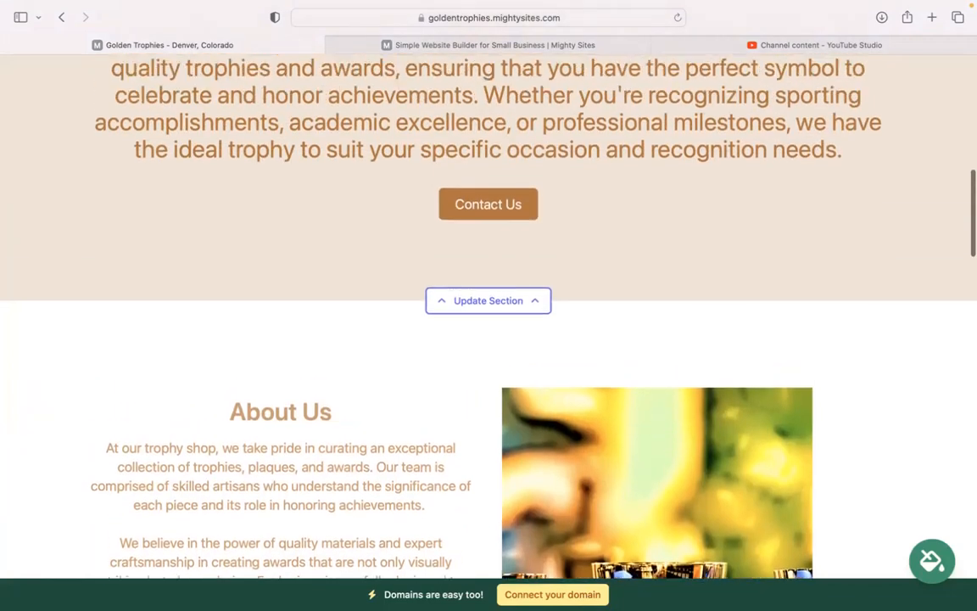
{"action": "scroll", "coordinate": [489, 306], "scroll_direction": "up", "scroll_amount": 4}
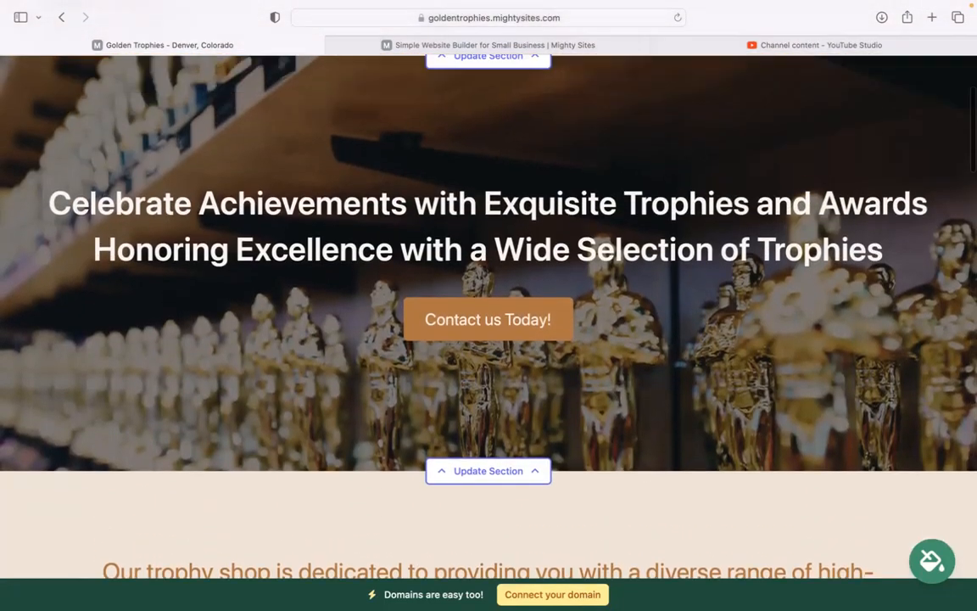